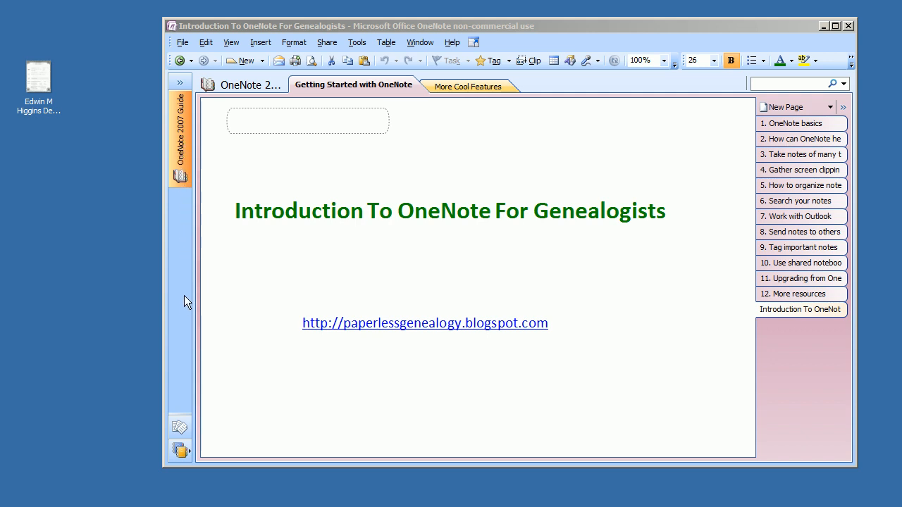
- View the More Cool Features section, and return to the Getting Started with OneNote section
{"action": "left_click", "coordinate": [454, 88]}
{"action": "left_click", "coordinate": [400, 88]}
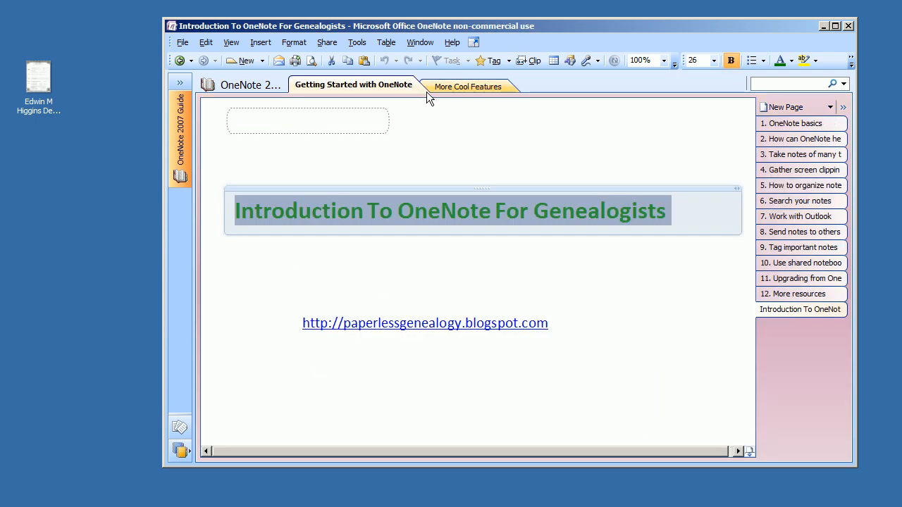
{"action": "left_click", "coordinate": [466, 89]}
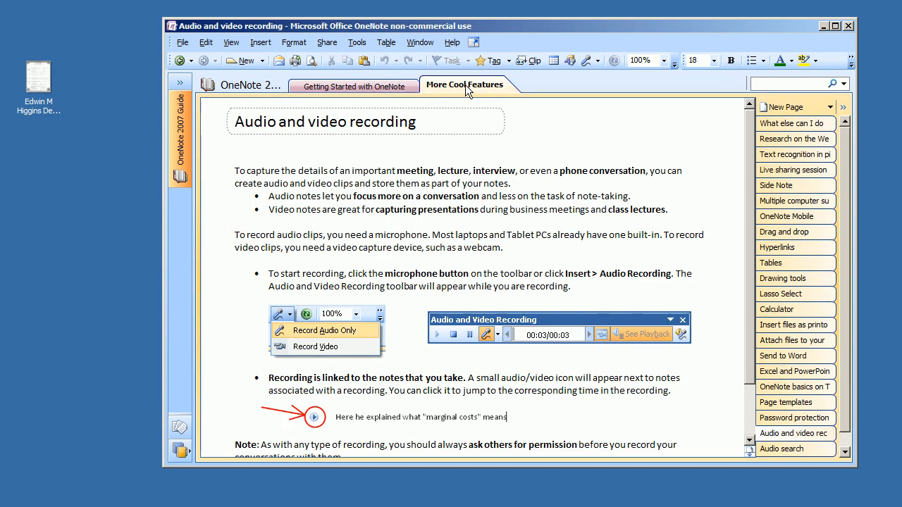
{"action": "left_click", "coordinate": [406, 88]}
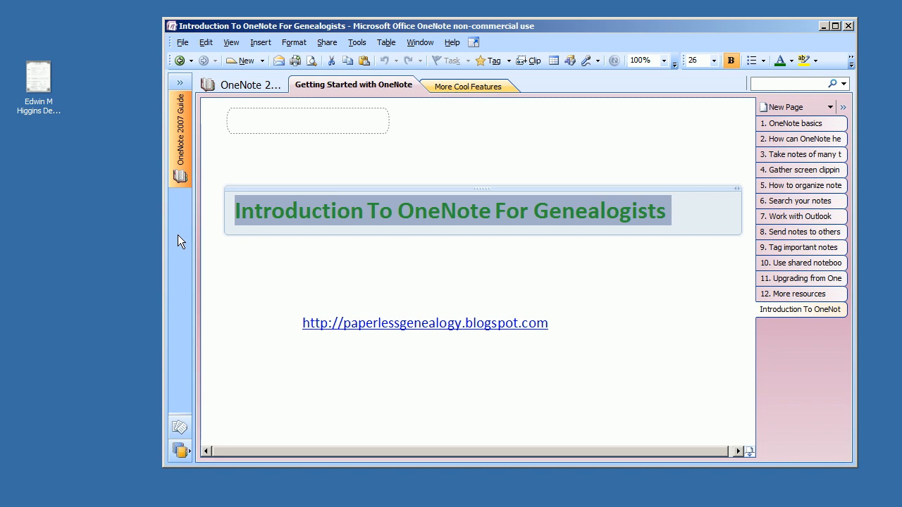
- Start a new notebook from the Blank template, named with the family surname in capitals
{"action": "left_click", "coordinate": [180, 42]}
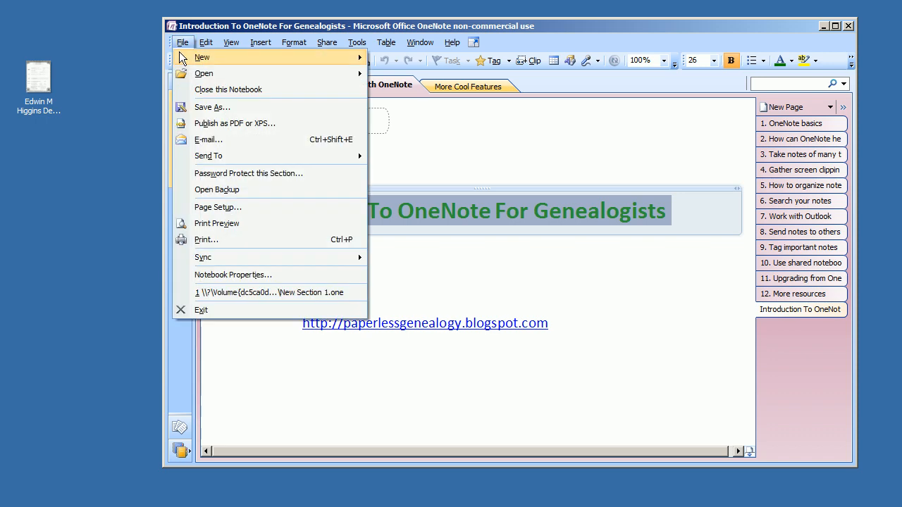
{"action": "mouse_move", "coordinate": [179, 59]}
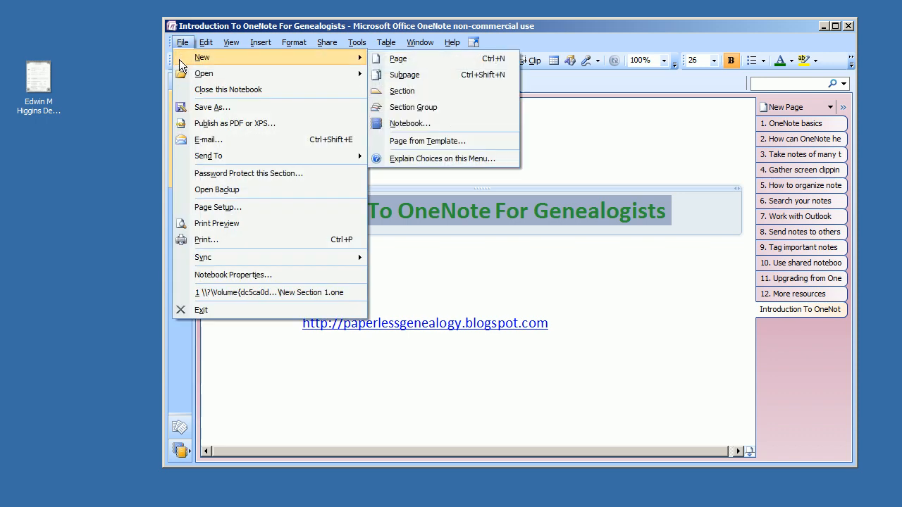
{"action": "left_click", "coordinate": [411, 123]}
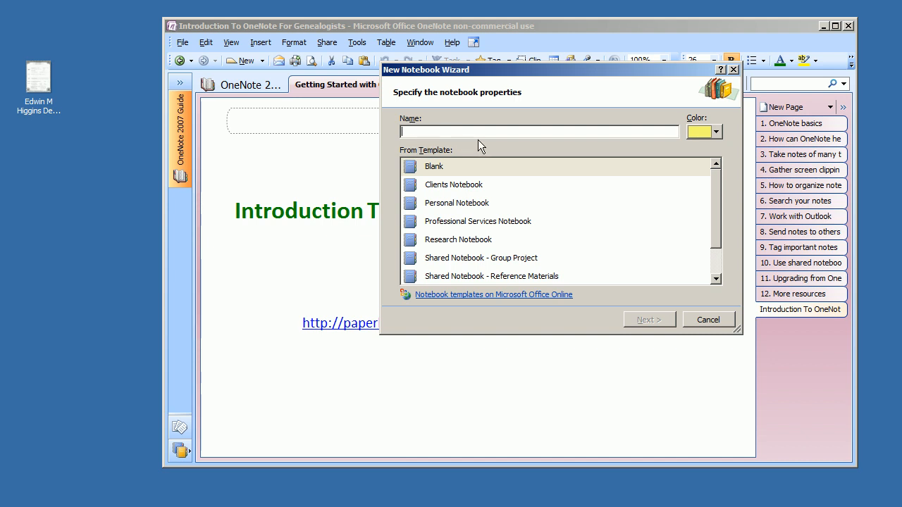
{"action": "type", "text": "HIGGINS"}
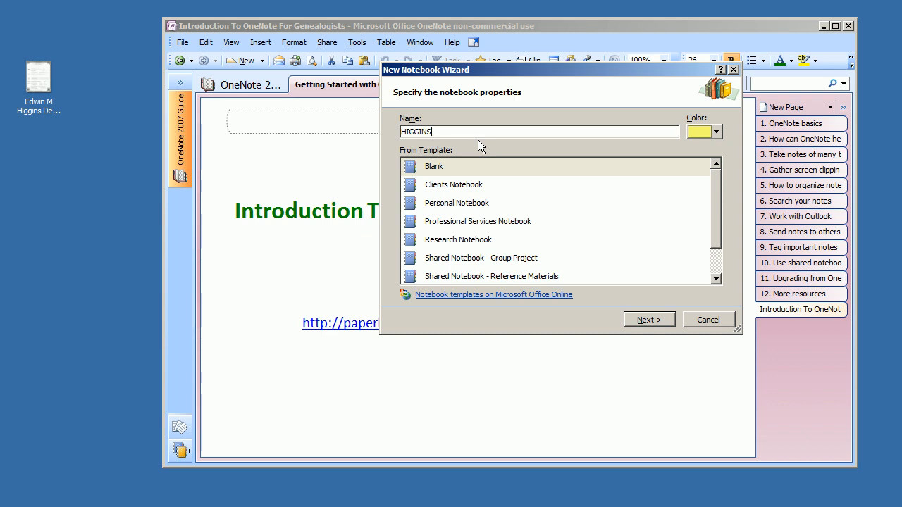
{"action": "left_click", "coordinate": [717, 132]}
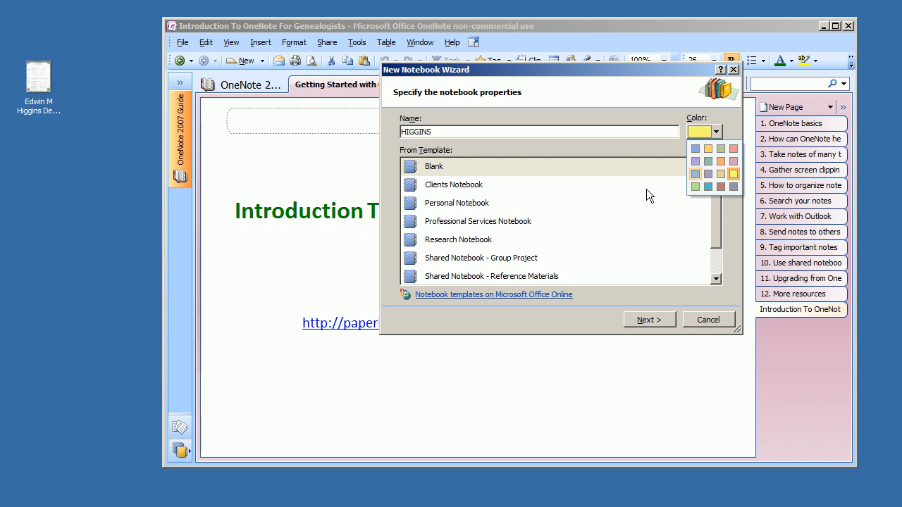
{"action": "left_click", "coordinate": [558, 148]}
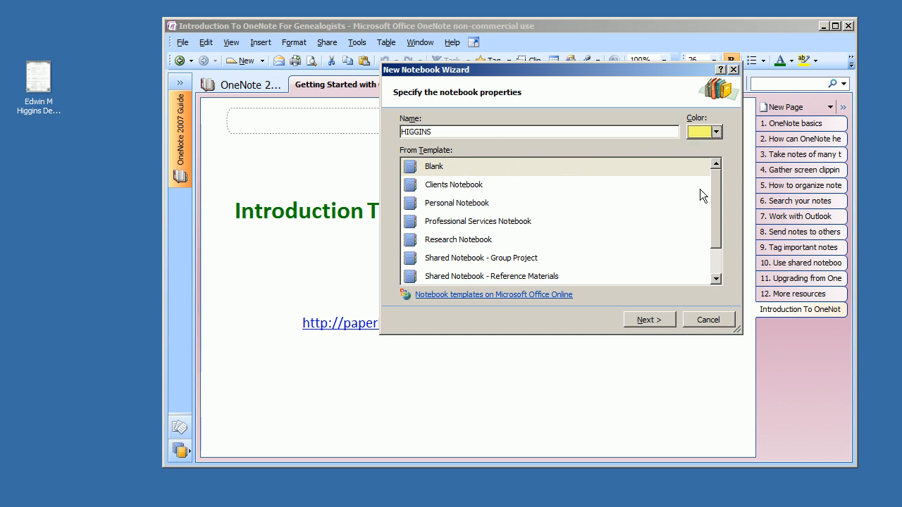
{"action": "left_click", "coordinate": [517, 166]}
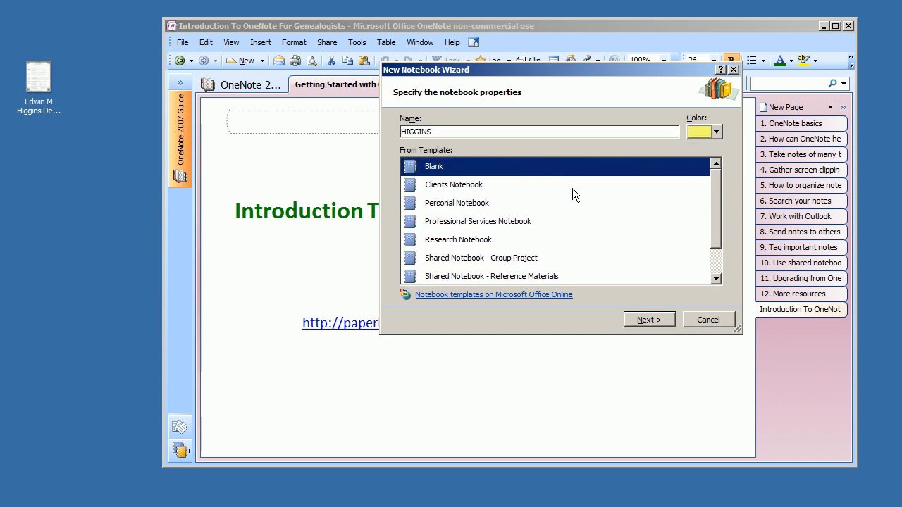
- Keep the notebook for use on this computer, set its location to GS Drive (K:), and create it
{"action": "left_click", "coordinate": [631, 319]}
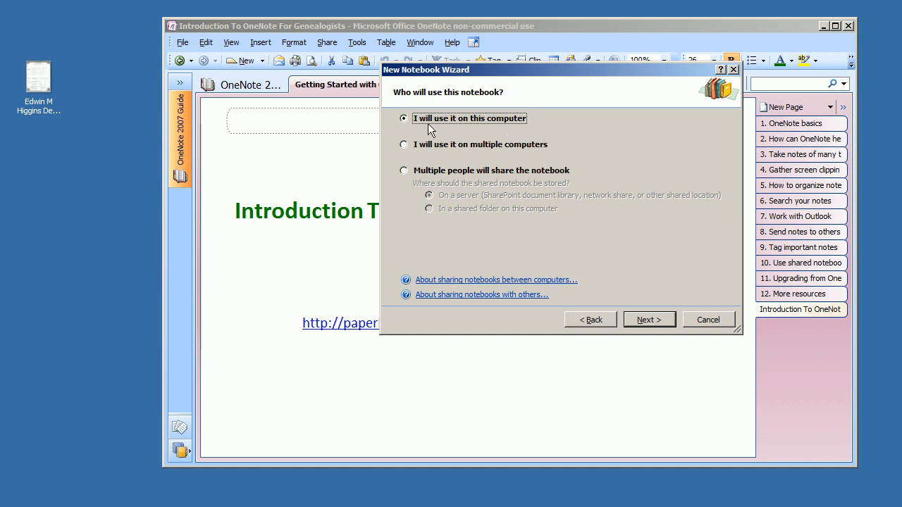
{"action": "left_click", "coordinate": [642, 320]}
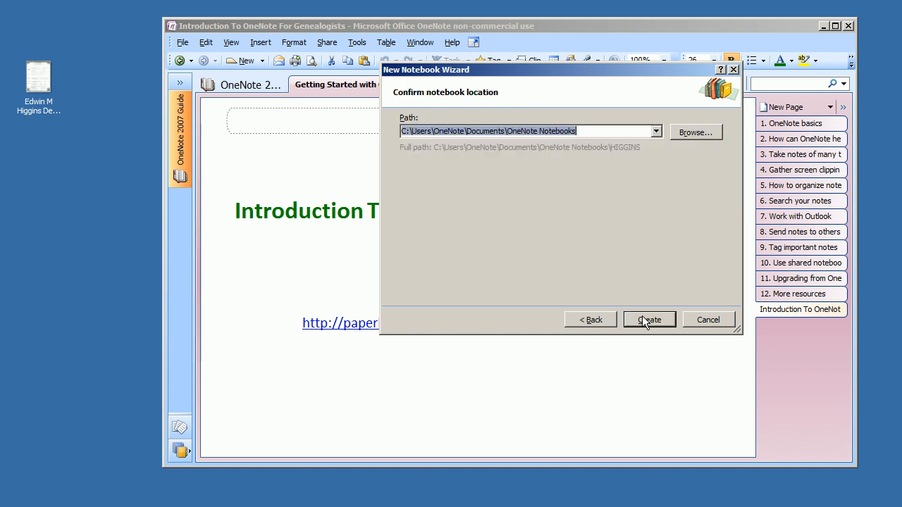
{"action": "left_click", "coordinate": [694, 134]}
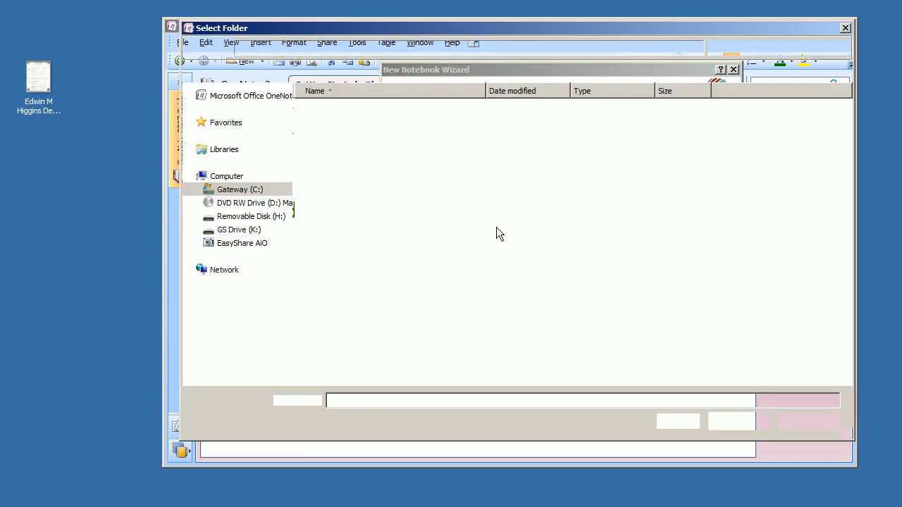
{"action": "left_click", "coordinate": [228, 231]}
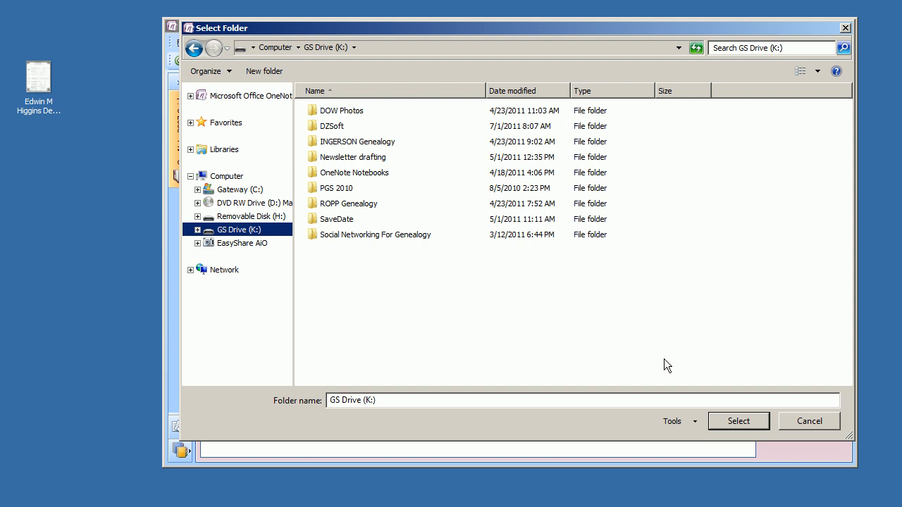
{"action": "left_click", "coordinate": [737, 420]}
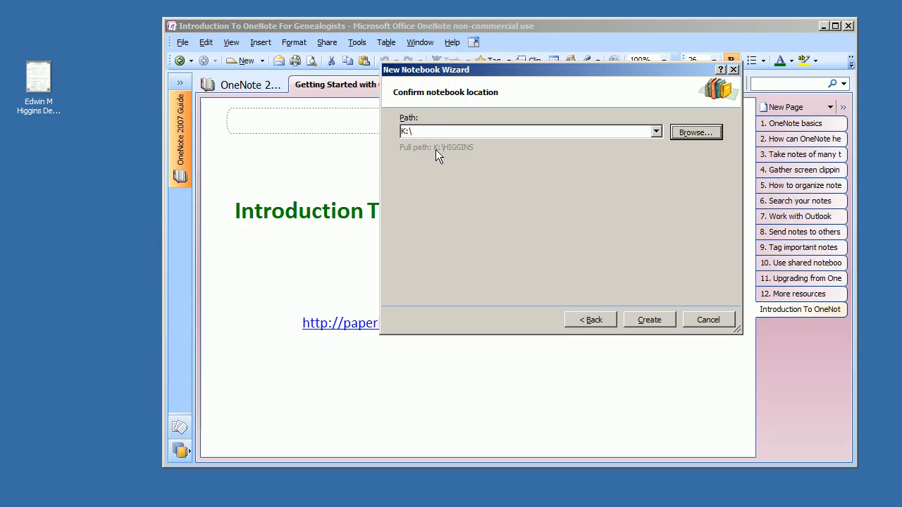
{"action": "left_click", "coordinate": [663, 323]}
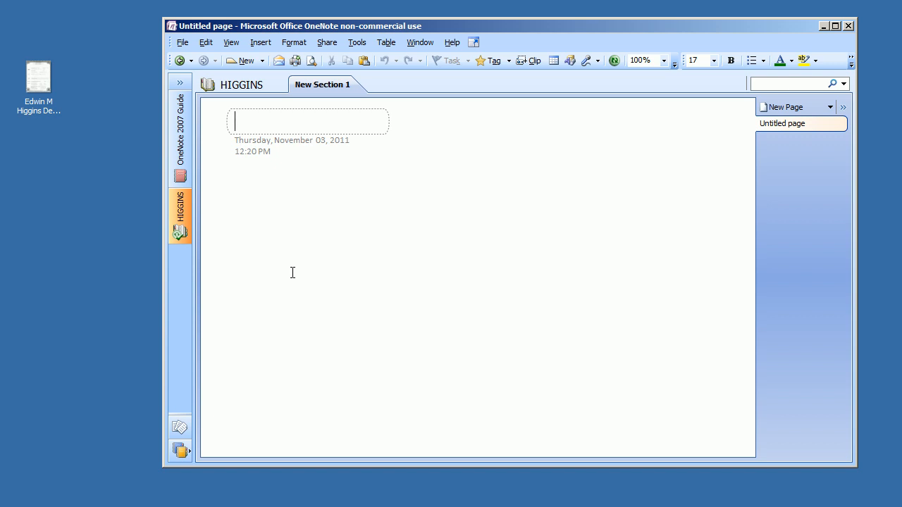
{"action": "left_click", "coordinate": [182, 44]}
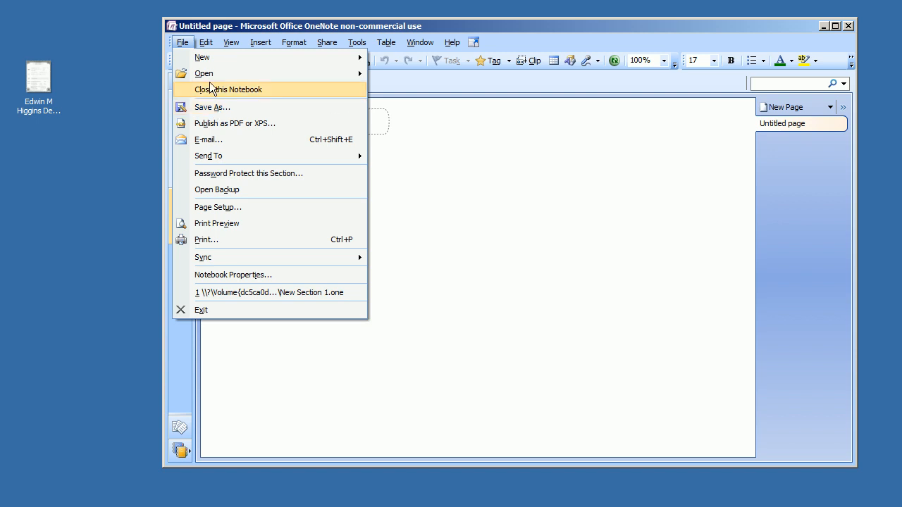
{"action": "left_click", "coordinate": [419, 184]}
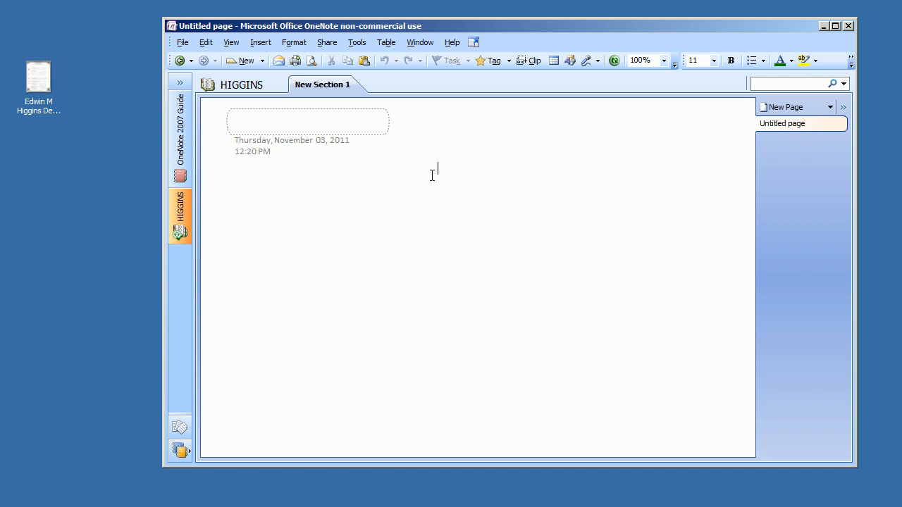
{"action": "left_click", "coordinate": [431, 182]}
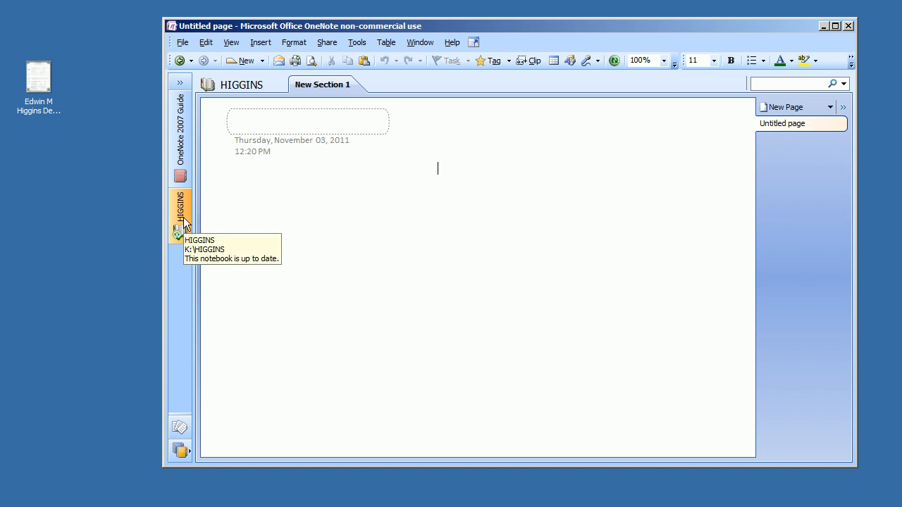
- Rename the section New Section 1 with the ancestor's name, surname in capitals, followed by (1841-1922)
{"action": "right_click", "coordinate": [320, 83]}
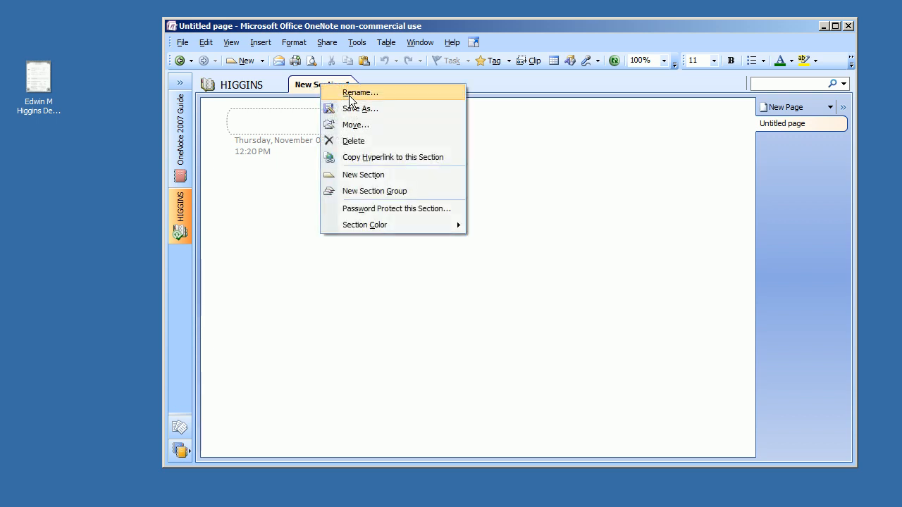
{"action": "left_click", "coordinate": [349, 93]}
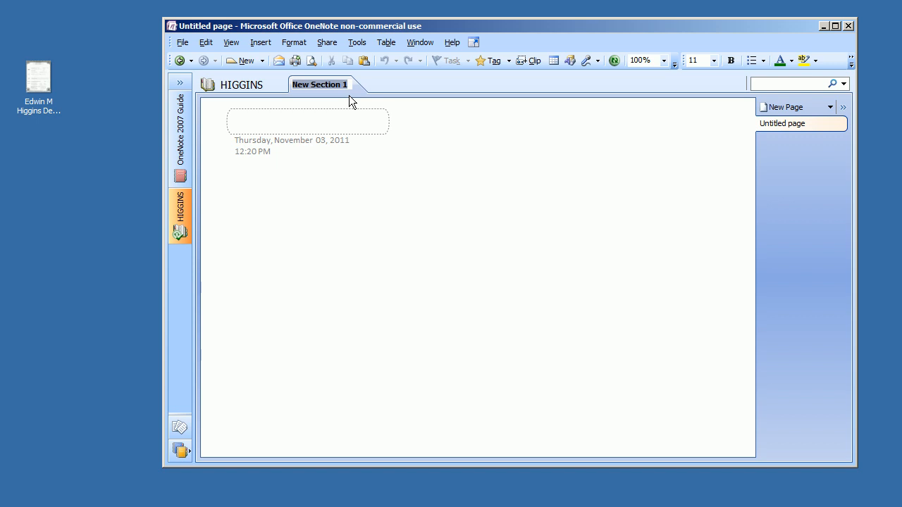
{"action": "type", "text": "Edwin H"}
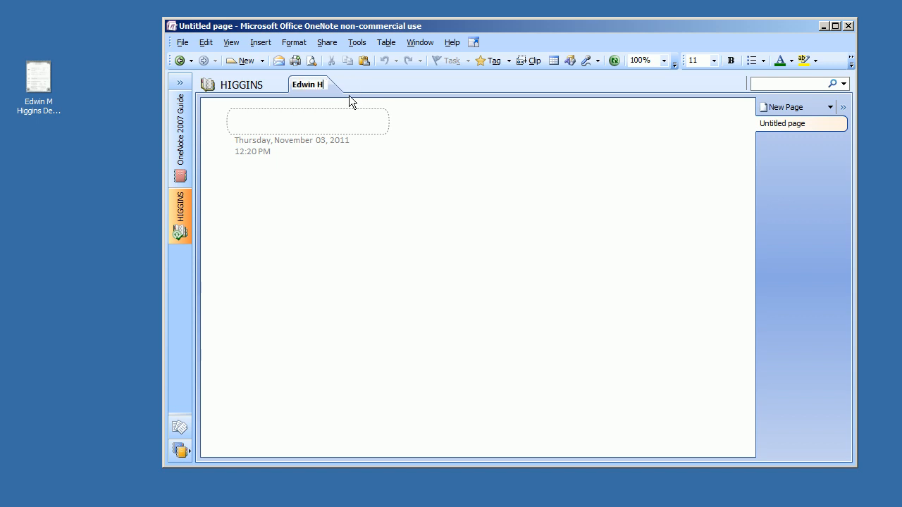
{"action": "type", "text": "IGGINS ("}
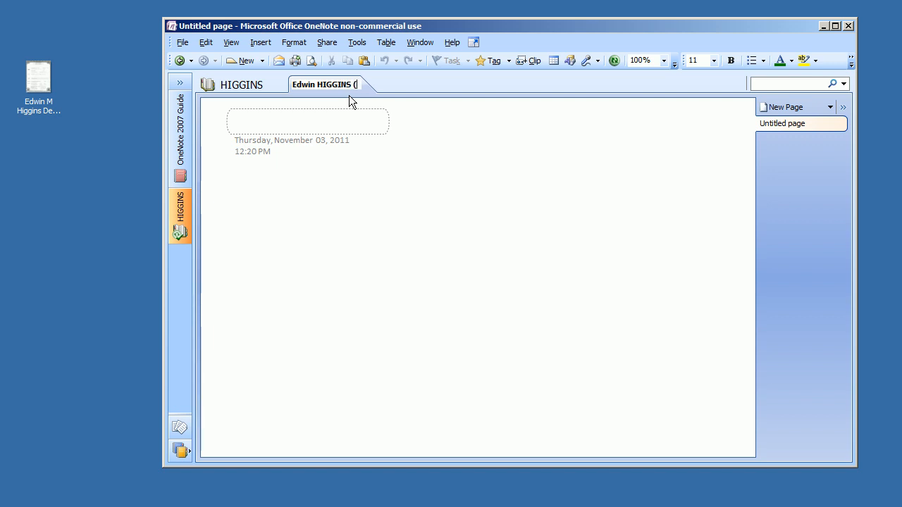
{"action": "type", "text": "1841-1922"}
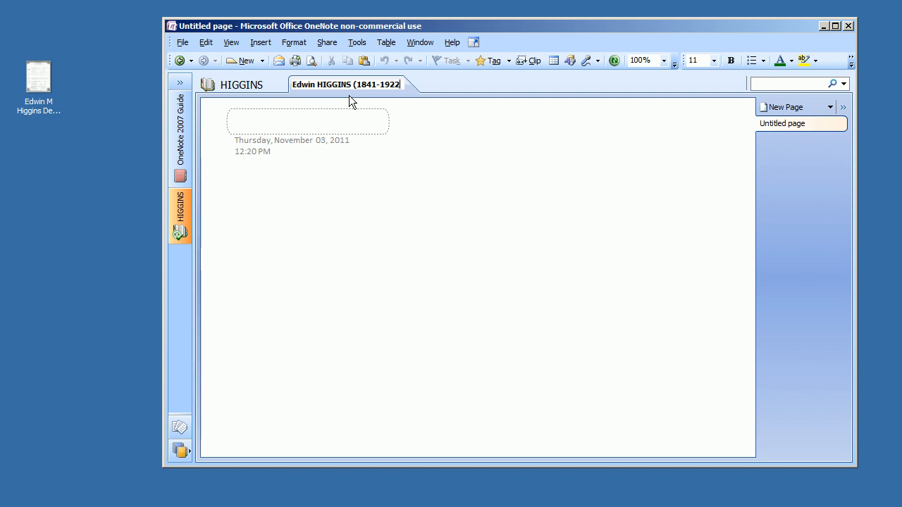
{"action": "type", "text": ")"}
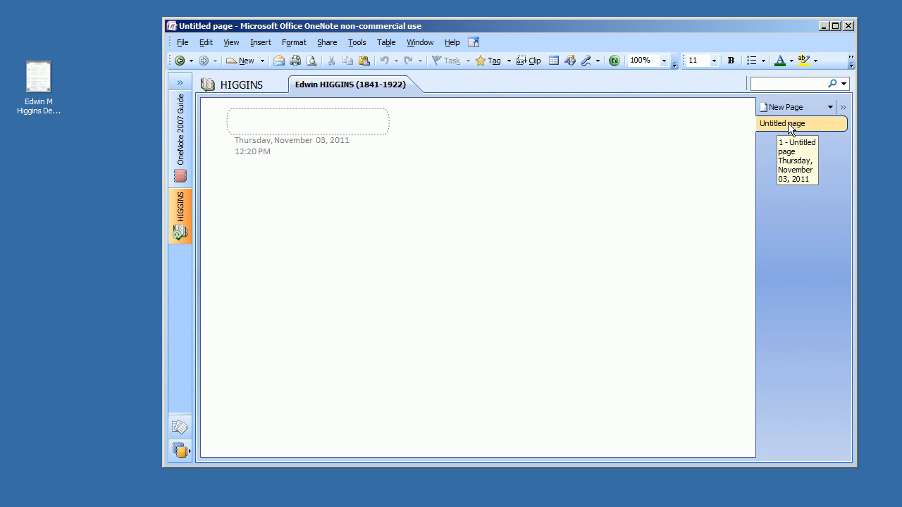
- Title the untitled page General Information
{"action": "right_click", "coordinate": [788, 123]}
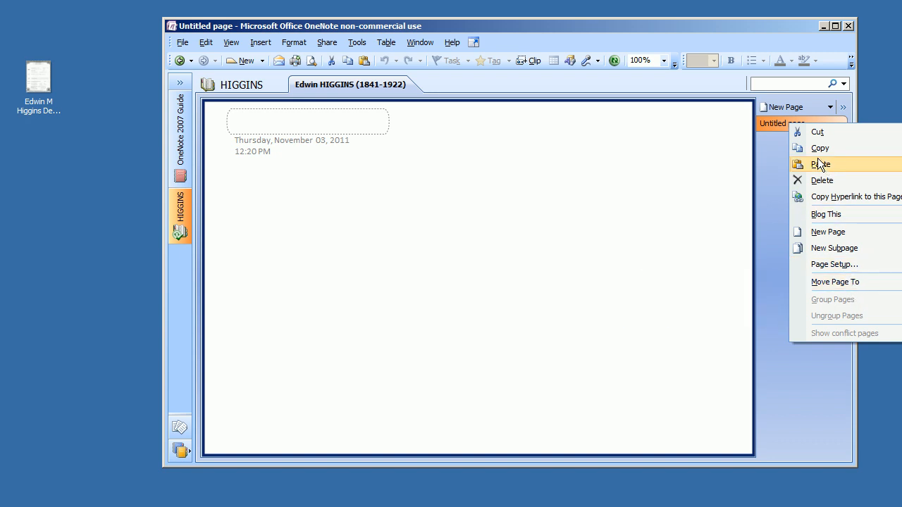
{"action": "left_click", "coordinate": [767, 123]}
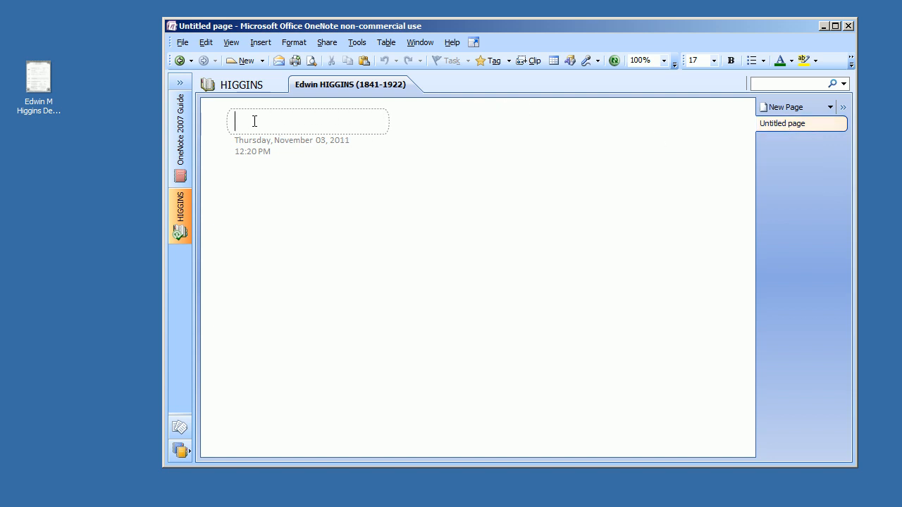
{"action": "type", "text": "General INf"}
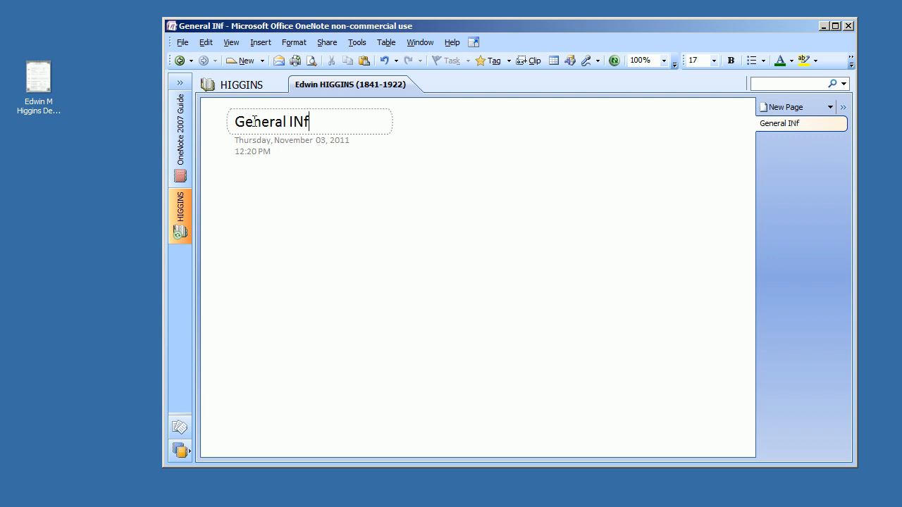
{"action": "type", "text": "or"}
{"action": "key", "text": "BackSpace"}
{"action": "key", "text": "BackSpace"}
{"action": "key", "text": "BackSpace"}
{"action": "key", "text": "BackSpace"}
{"action": "type", "text": "nformation"}
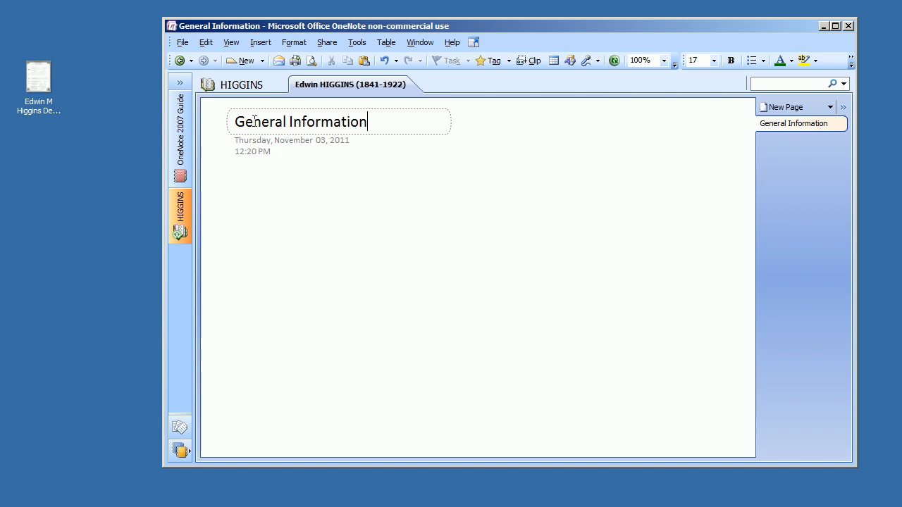
- Add a note to the right below the page title reading "Name:" followed by the ancestor's full name
{"action": "left_click", "coordinate": [268, 200]}
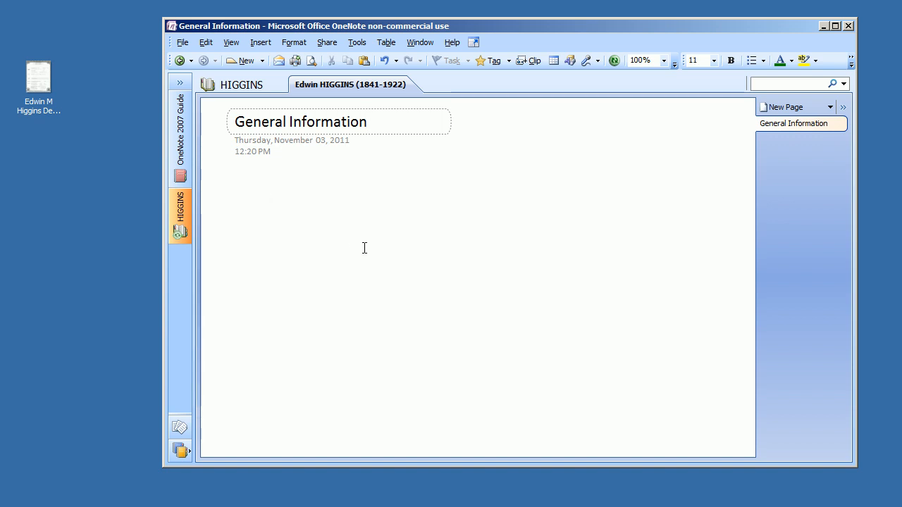
{"action": "left_click", "coordinate": [514, 170]}
{"action": "type", "text": "Name: "}
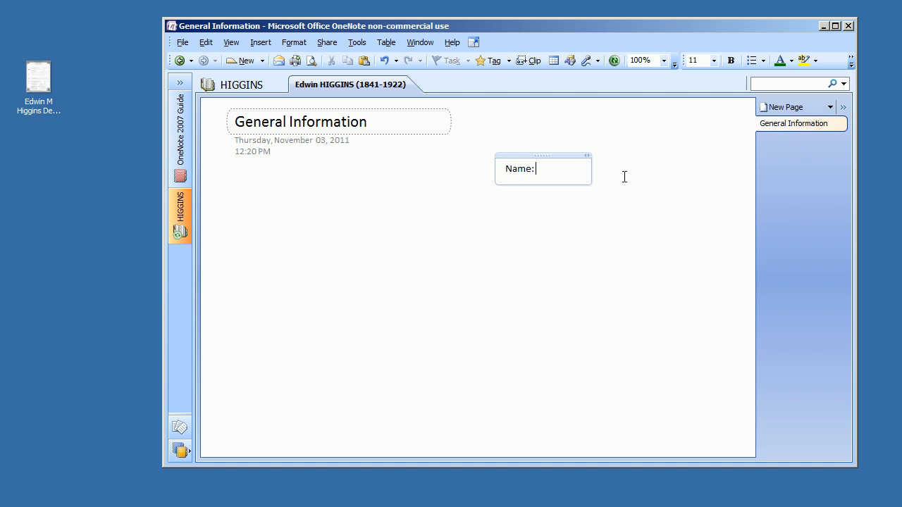
{"action": "type", "text": "Edwin H"}
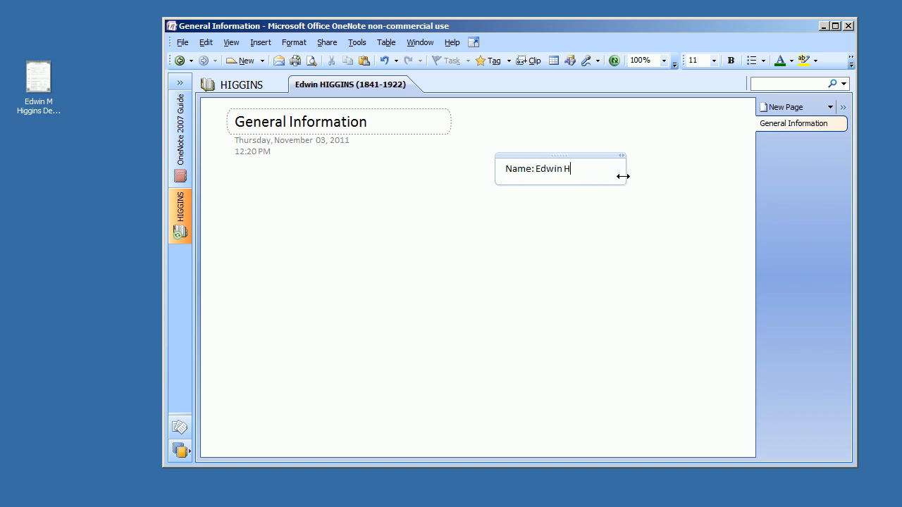
{"action": "type", "text": "iggins"}
- Add a separate note near the middle of the page reading "Birth:" followed by the ancestor's date of birth
{"action": "left_click", "coordinate": [386, 286]}
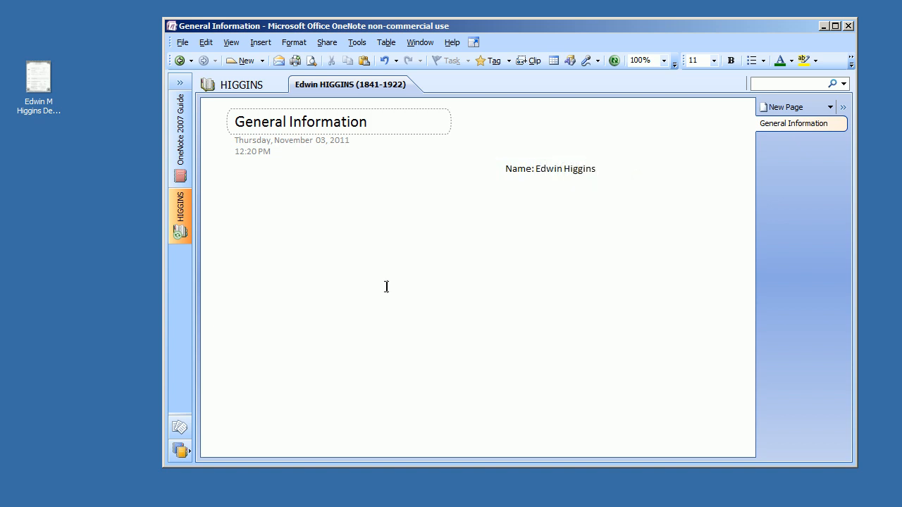
{"action": "type", "text": "Birth:"}
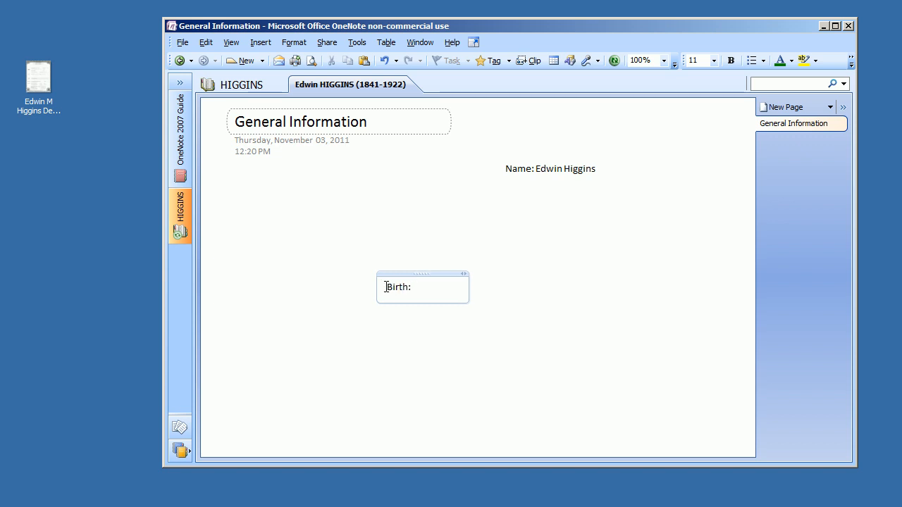
{"action": "type", "text": " 31 May 1841"}
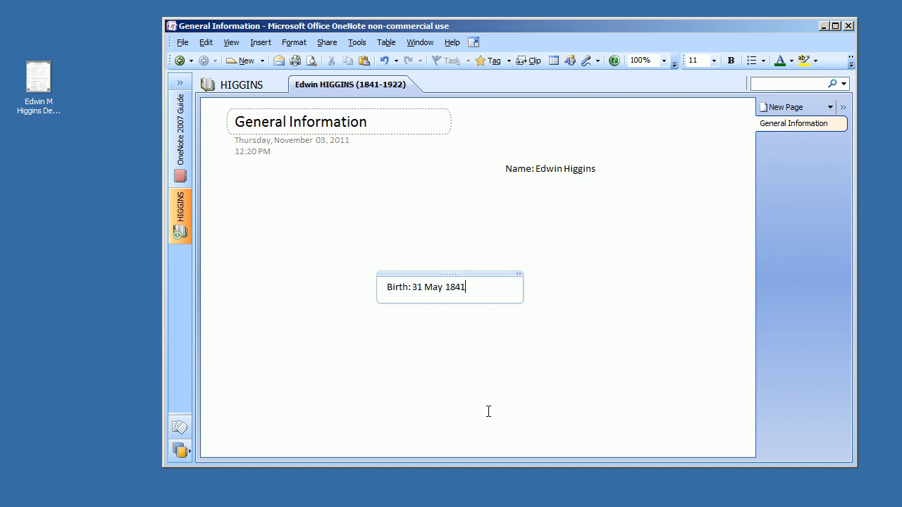
- Add a separate note below the page's date and time reading "Death: 5 Nov 1922"
{"action": "left_click", "coordinate": [300, 183]}
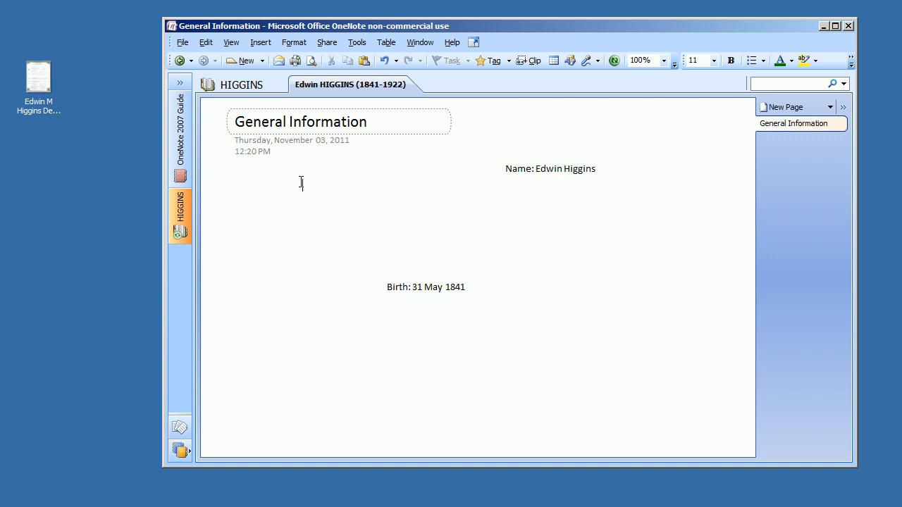
{"action": "type", "text": "Death:"}
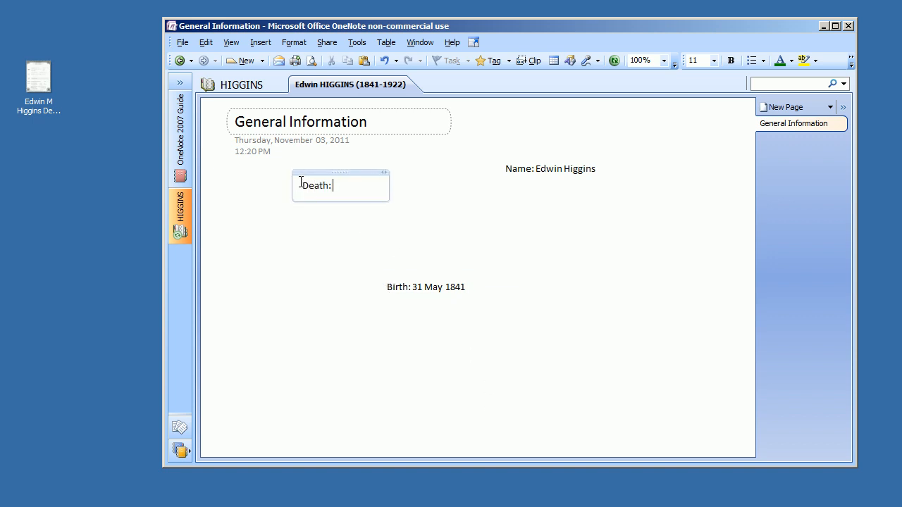
{"action": "type", "text": " 5 Nov 1922"}
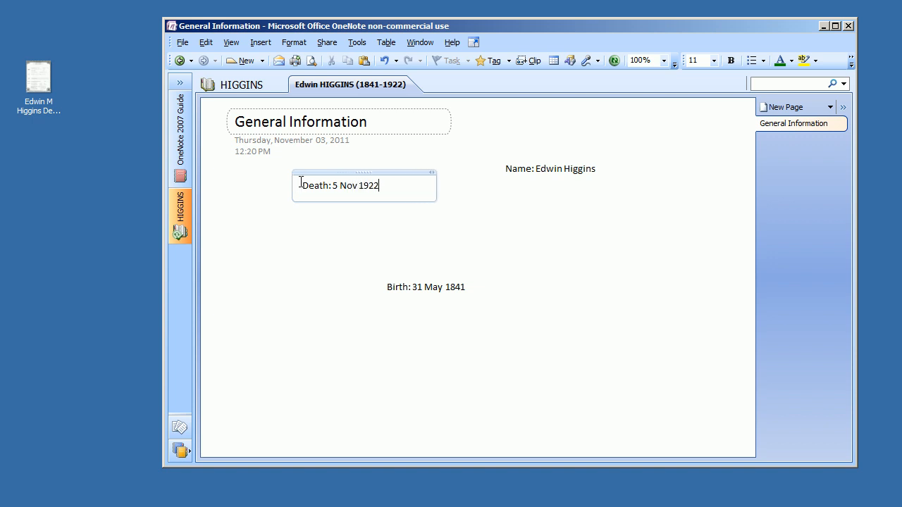
{"action": "left_click", "coordinate": [527, 404]}
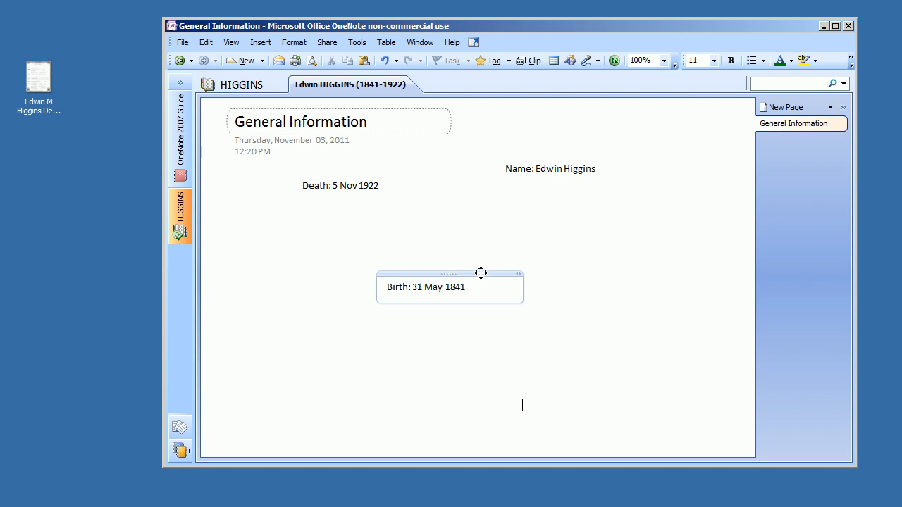
- Arrange the Name, Birth and Death notes in a left-aligned column below the page title, in that order
{"action": "left_click_drag", "start_coordinate": [480, 273], "coordinate": [361, 222]}
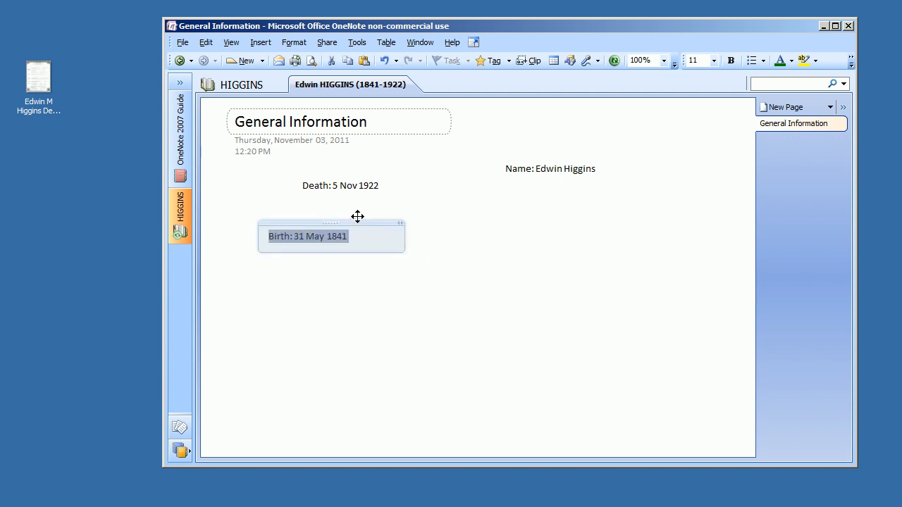
{"action": "left_click_drag", "start_coordinate": [347, 174], "coordinate": [319, 258]}
{"action": "left_click_drag", "start_coordinate": [533, 153], "coordinate": [298, 194]}
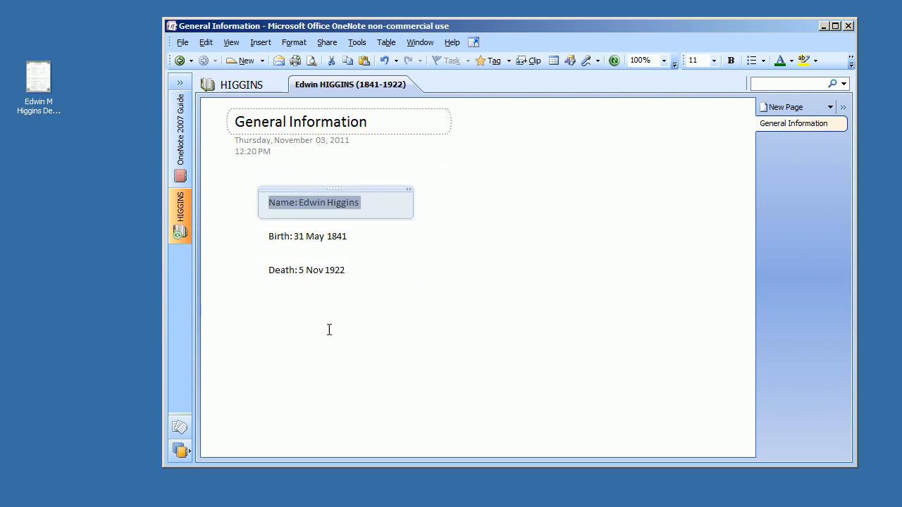
{"action": "left_click", "coordinate": [325, 333]}
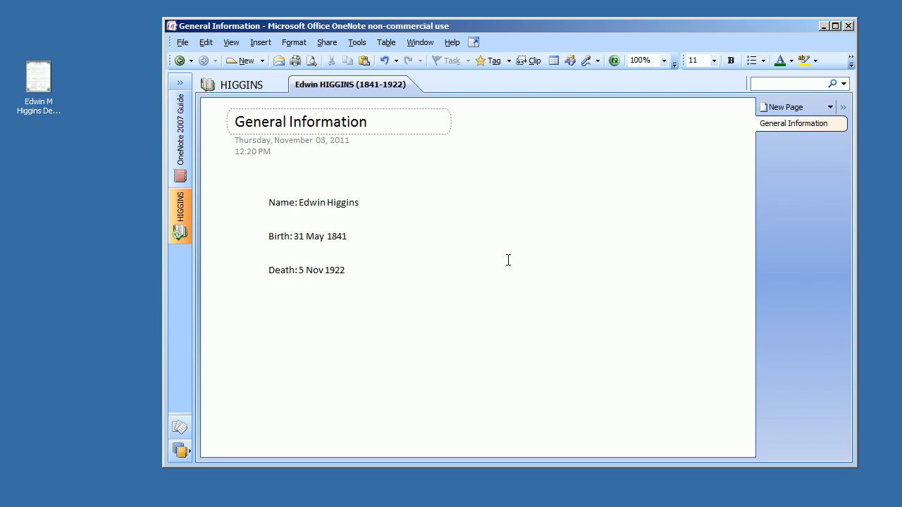
- Add a separate note to the right of the Name and Birth notes reading "Marriage: 18 Dec 1864"
{"action": "left_click", "coordinate": [554, 215]}
{"action": "type", "text": "Marri"}
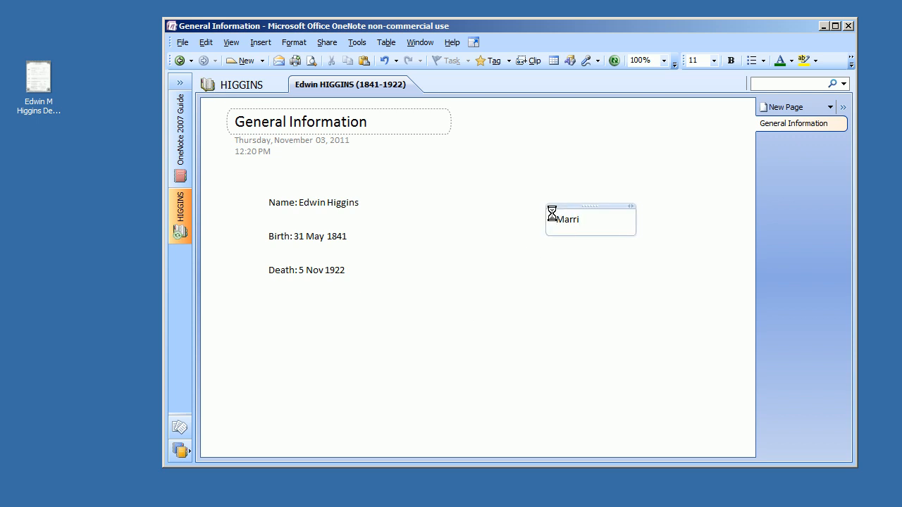
{"action": "type", "text": "age: "}
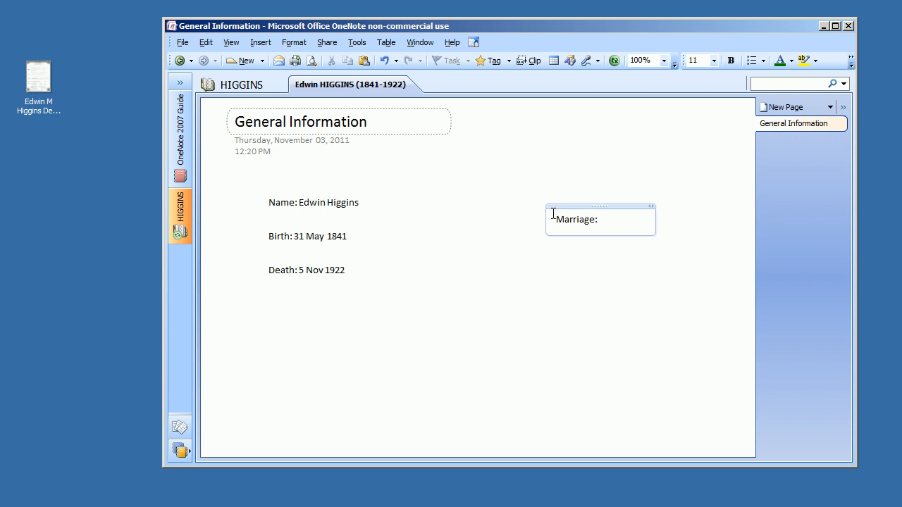
{"action": "type", "text": "18 Dec 184"}
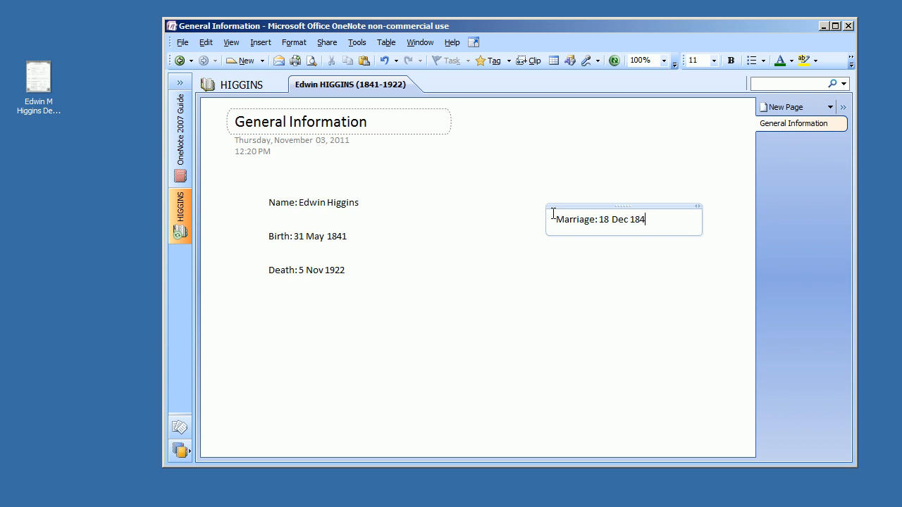
{"action": "key", "text": "BackSpace"}
{"action": "type", "text": "64"}
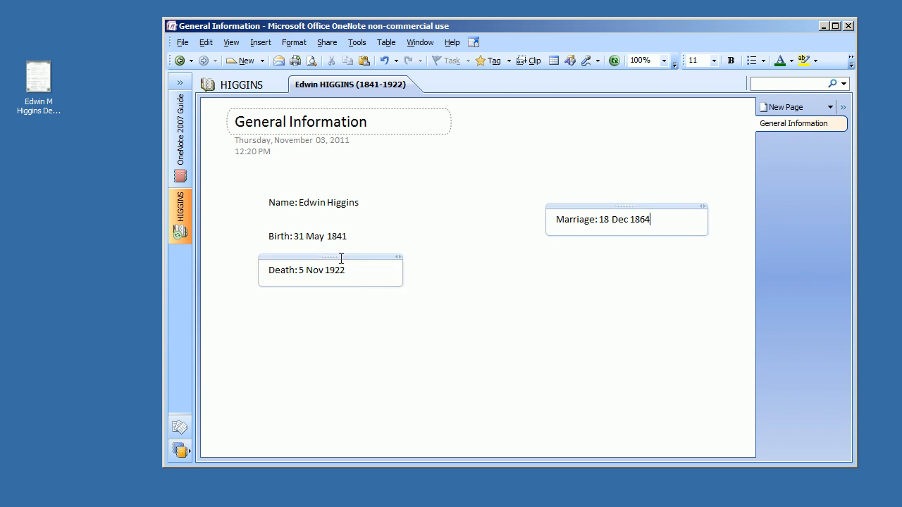
- Shift the Death note down and place the Marriage note between the Birth and Death notes
{"action": "left_click_drag", "start_coordinate": [341, 258], "coordinate": [340, 292]}
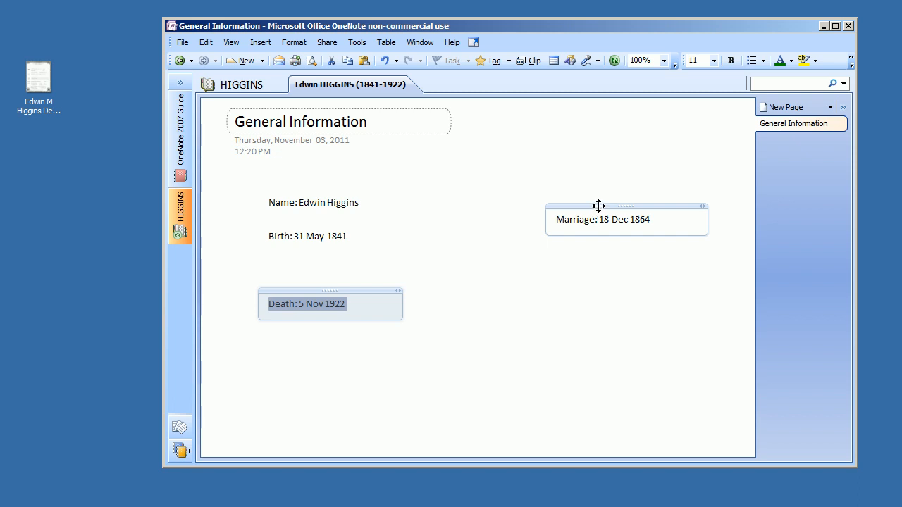
{"action": "left_click_drag", "start_coordinate": [598, 205], "coordinate": [319, 256]}
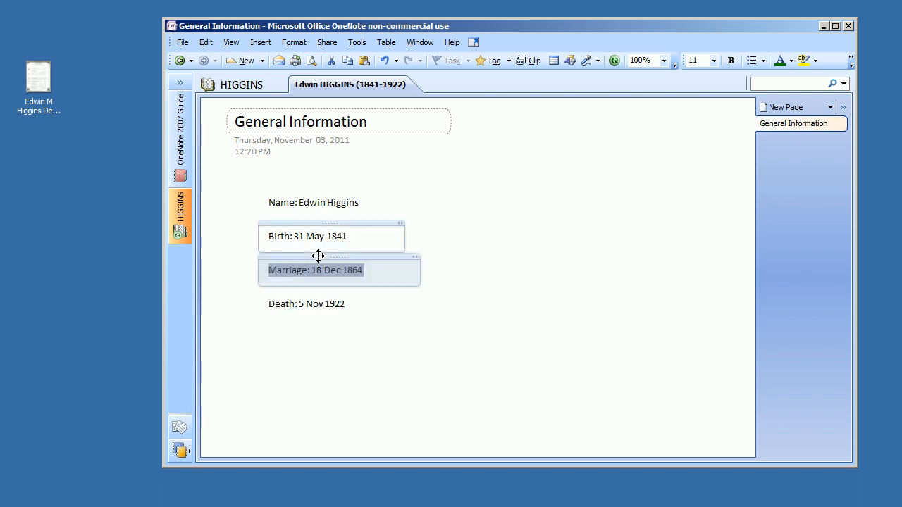
{"action": "left_click", "coordinate": [404, 371]}
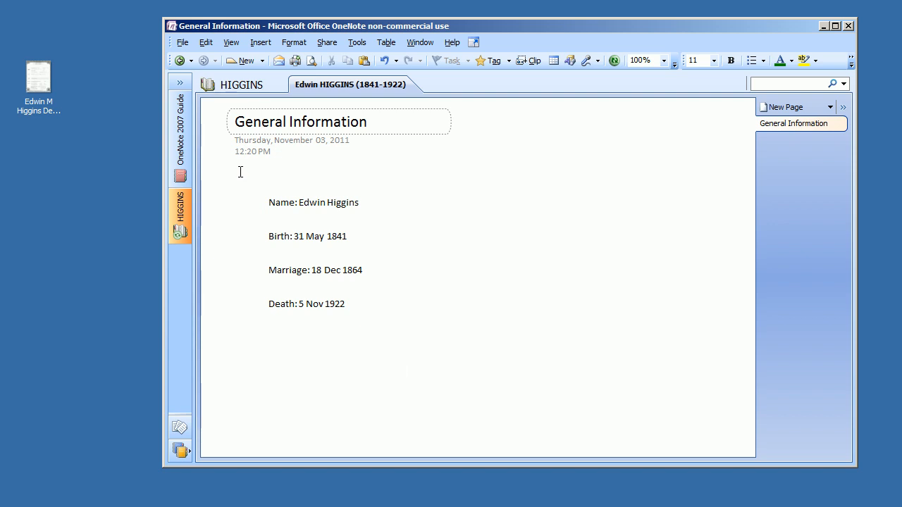
- Delete the Name, Birth, Marriage and Death notes from the page together
{"action": "left_click_drag", "start_coordinate": [239, 172], "coordinate": [468, 374]}
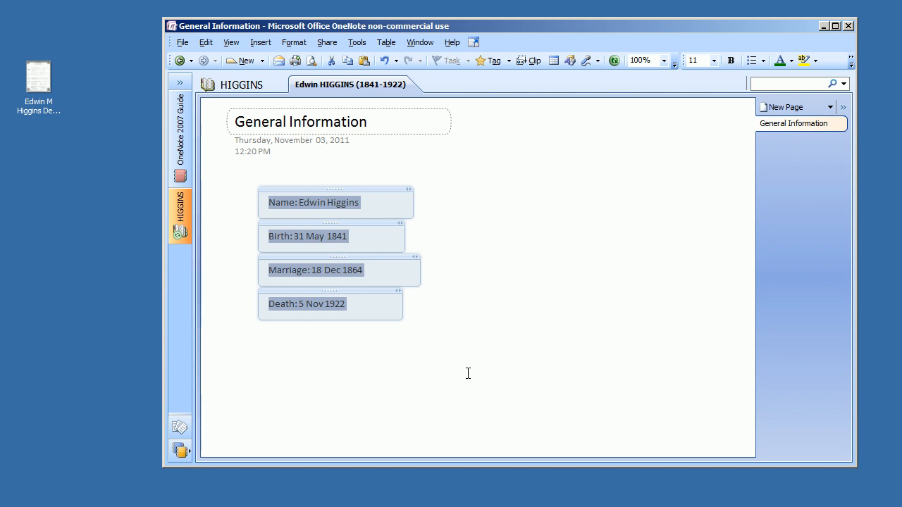
{"action": "key", "text": "Delete"}
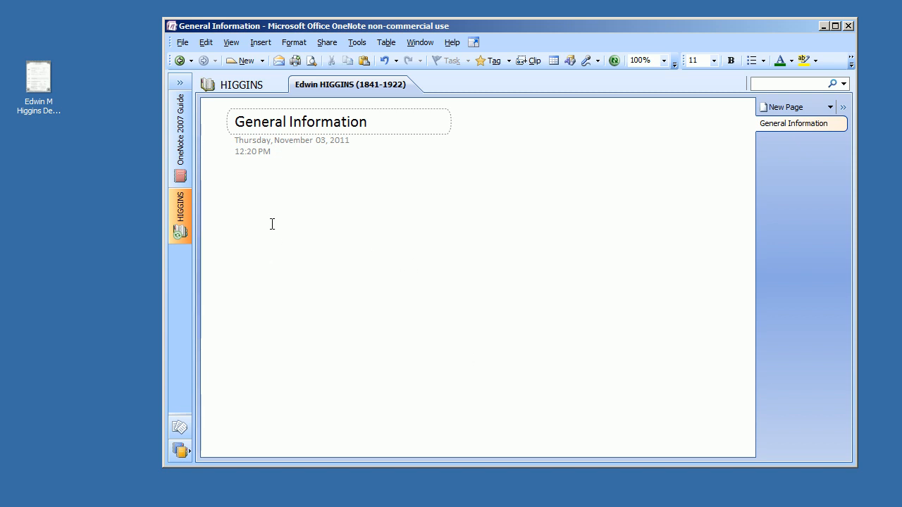
- Start a table below the page title with Name as the first column heading and an empty second column
{"action": "left_click", "coordinate": [238, 196]}
{"action": "left_click", "coordinate": [554, 61]}
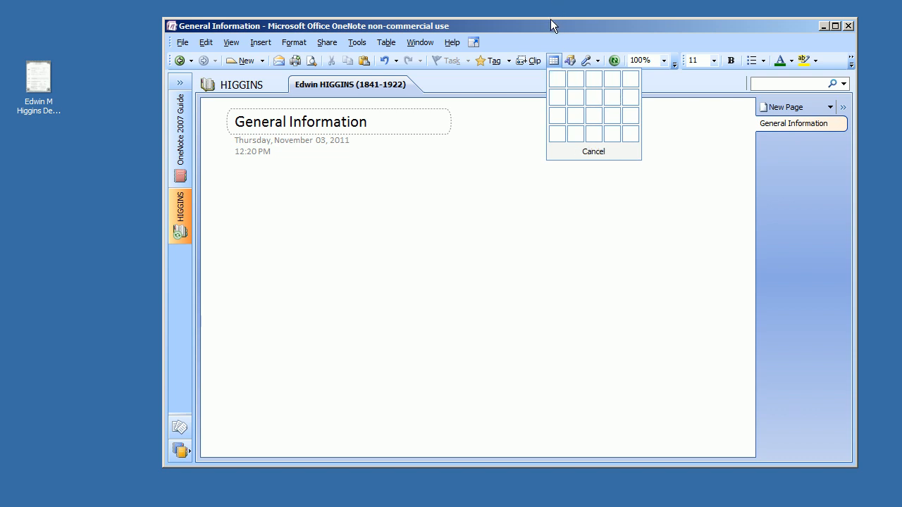
{"action": "left_click", "coordinate": [596, 154]}
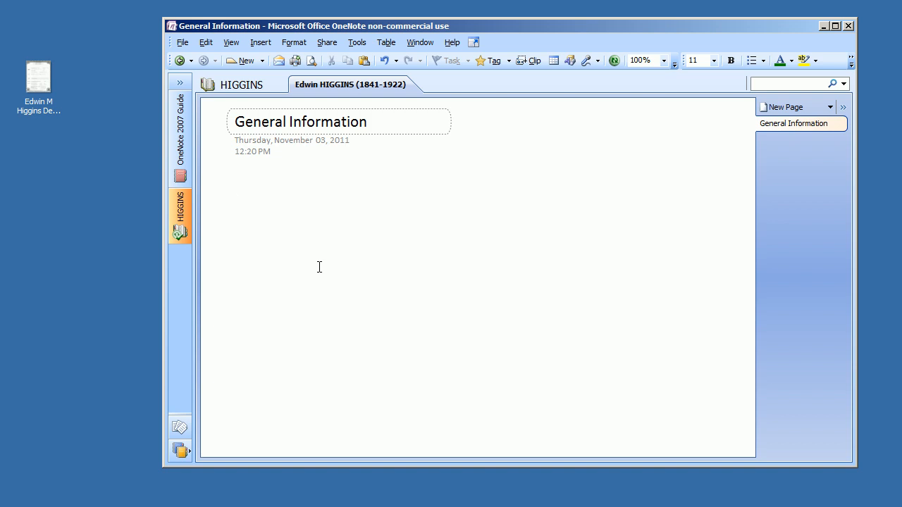
{"action": "type", "text": "N"}
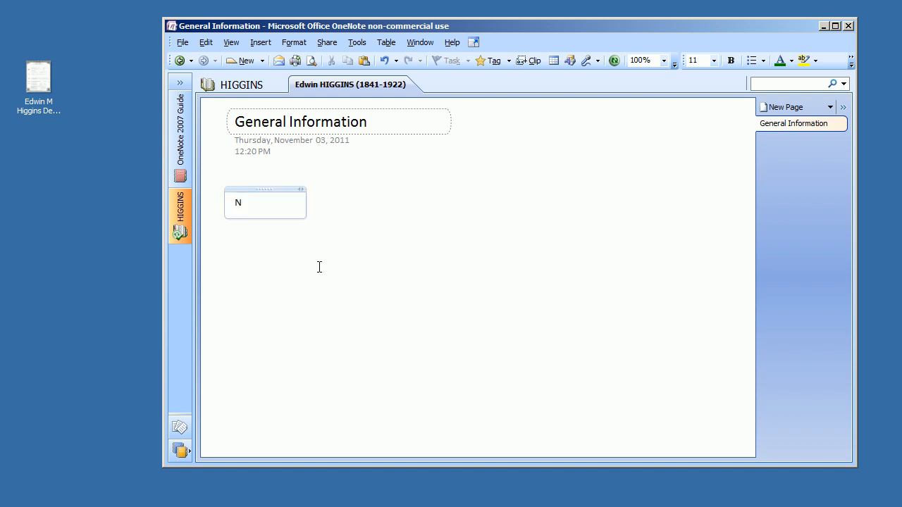
{"action": "type", "text": "ame"}
{"action": "key", "text": "BackSpace"}
{"action": "key", "text": "BackSpace"}
{"action": "key", "text": "BackSpace"}
{"action": "type", "text": "ame"}
{"action": "key", "text": "Tab"}
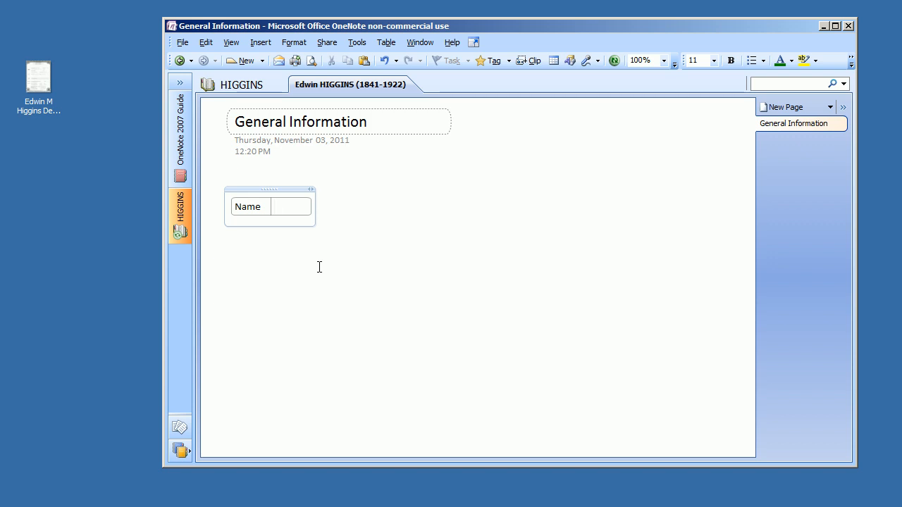
- Head the second column Birth and add two further columns headed Marriage and Death
{"action": "type", "text": "Birth"}
{"action": "key", "text": "Tab"}
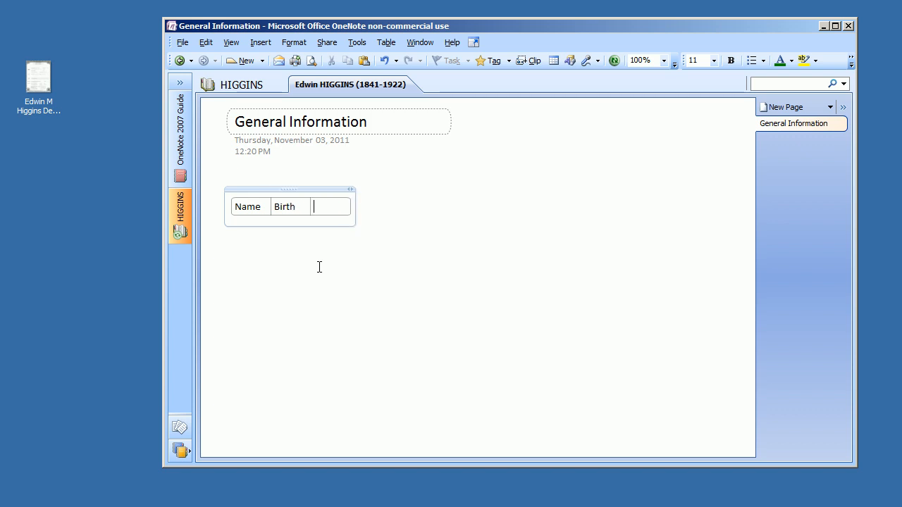
{"action": "type", "text": "Marriage"}
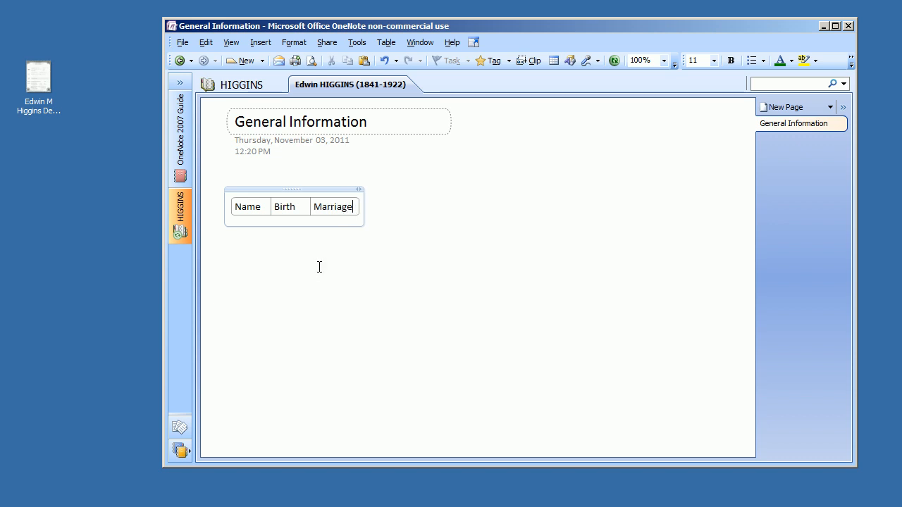
{"action": "key", "text": "Tab"}
{"action": "type", "text": "Death"}
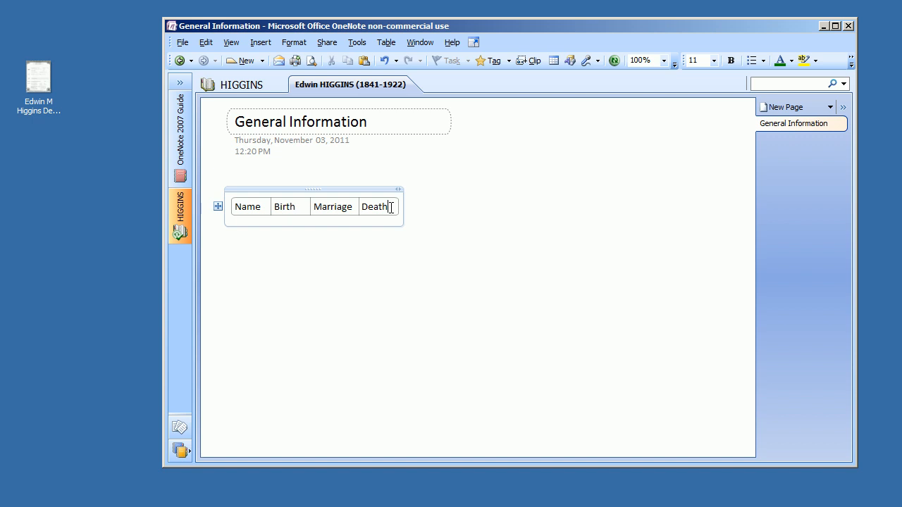
{"action": "key", "text": "Return"}
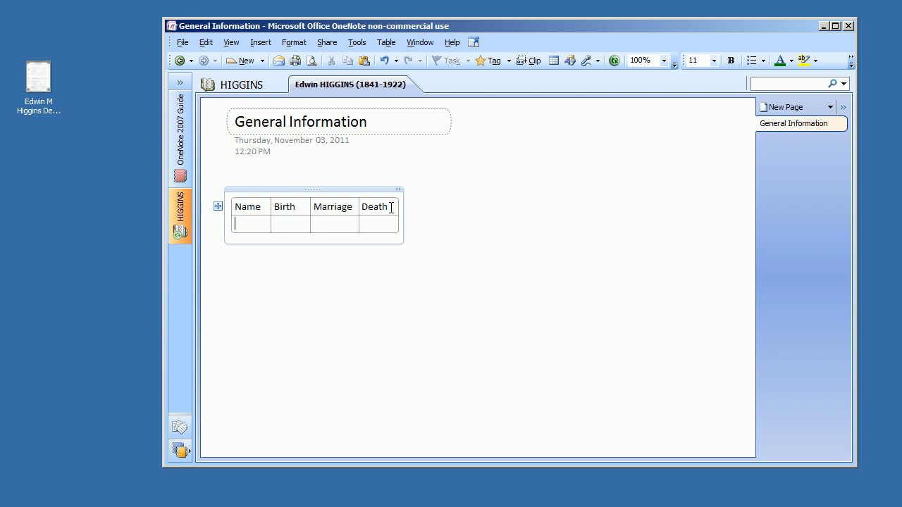
{"action": "key", "text": "BackSpace"}
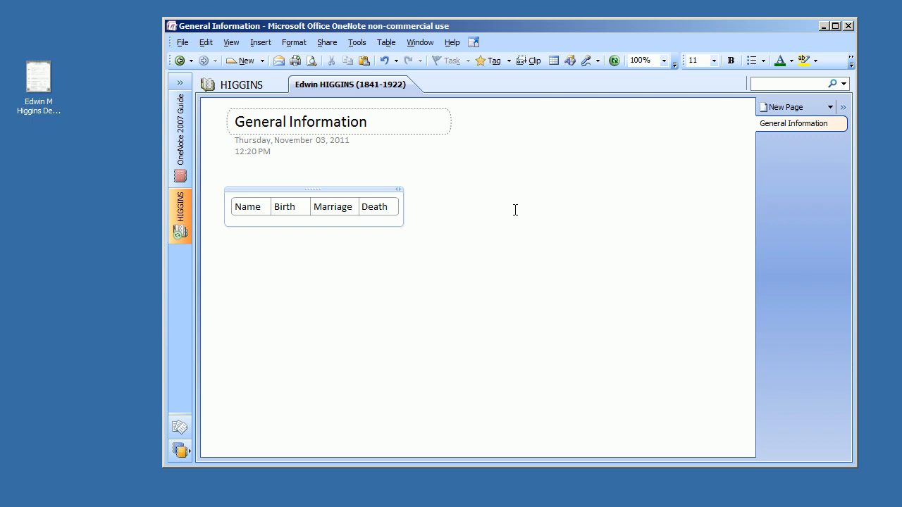
{"action": "key", "text": "Return"}
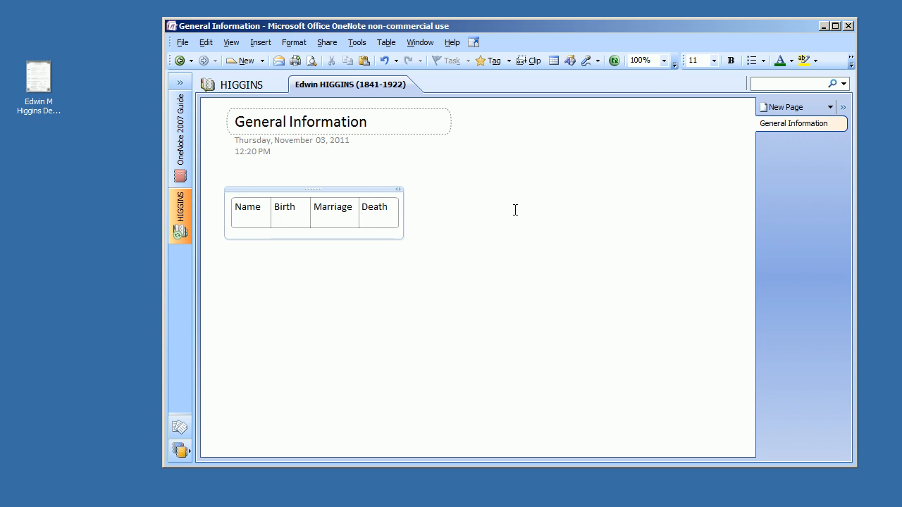
{"action": "key", "text": "BackSpace"}
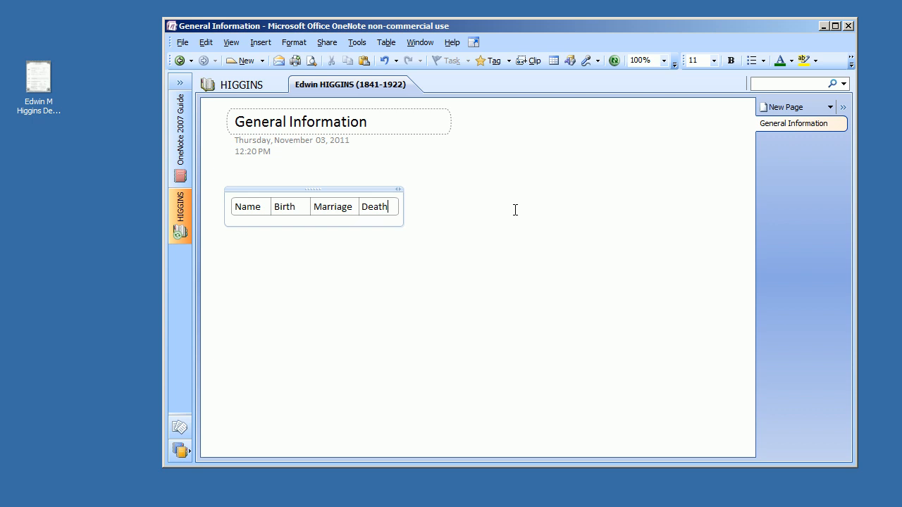
- Add a second table row with the ancestor's full name, date of birth, marriage date 18 Dec 1864 and death date 5 Nov 1922
{"action": "key", "text": "Tab"}
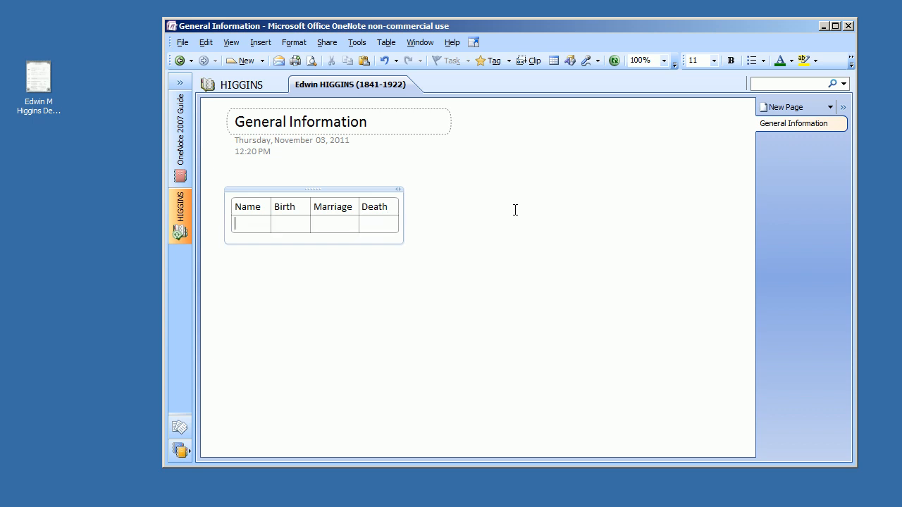
{"action": "type", "text": "Edwin Higgins"}
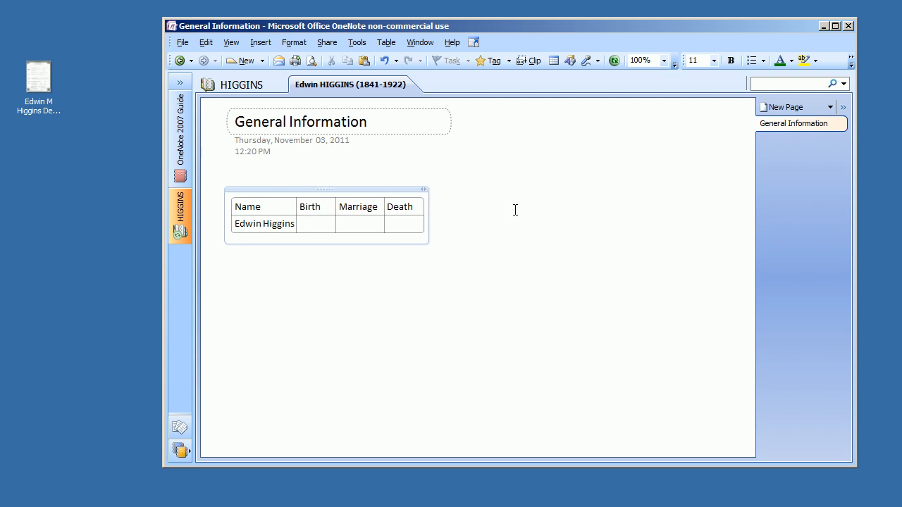
{"action": "key", "text": "Tab"}
{"action": "type", "text": "31 May "}
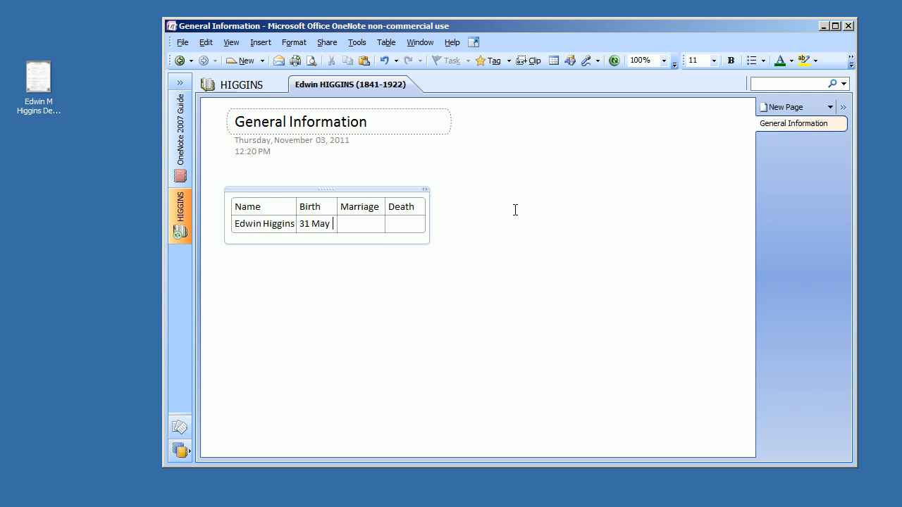
{"action": "type", "text": "1841"}
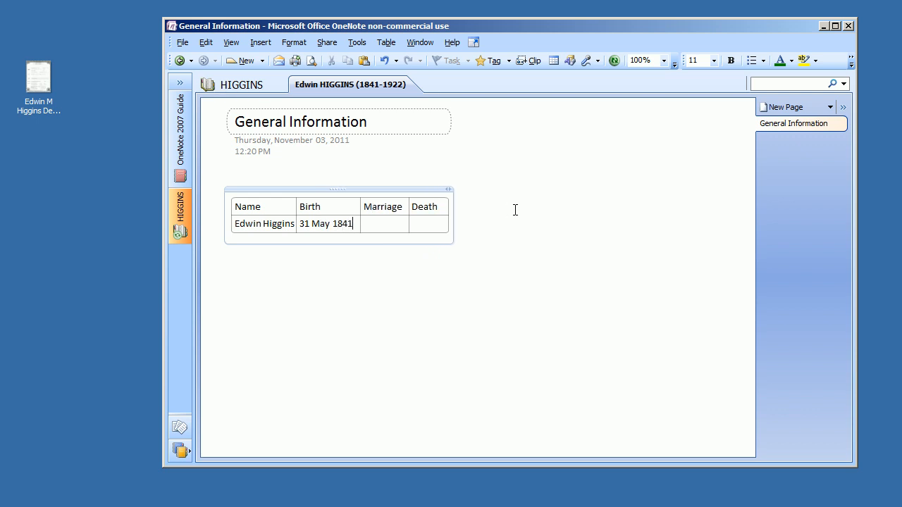
{"action": "key", "text": "Tab"}
{"action": "type", "text": "18 Dec 1864"}
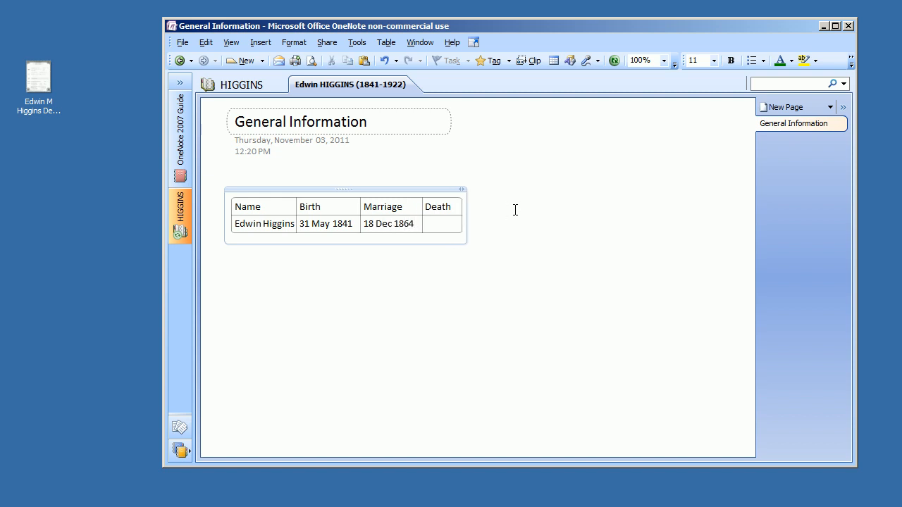
{"action": "key", "text": "Tab"}
{"action": "type", "text": "5 Nov 1922"}
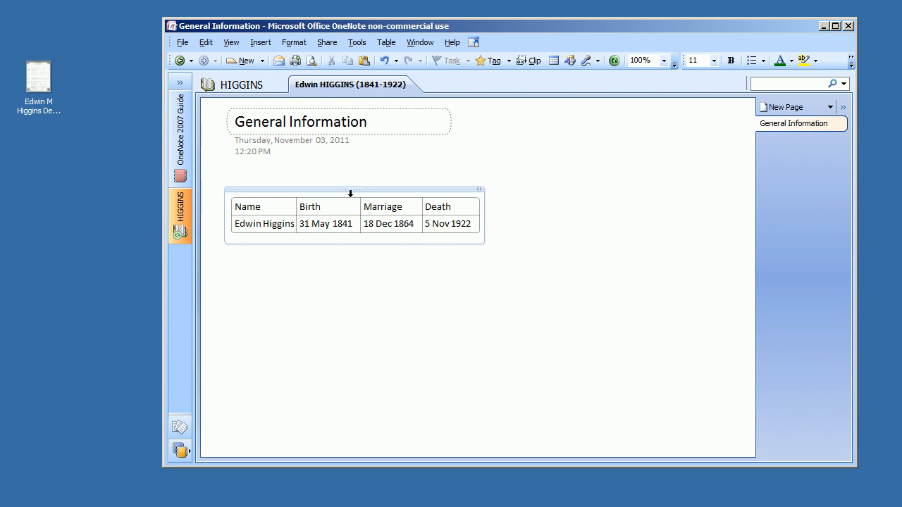
- Move the whole table up slightly, closer to the page title
{"action": "left_click", "coordinate": [443, 335]}
{"action": "left_click_drag", "start_coordinate": [423, 190], "coordinate": [429, 186]}
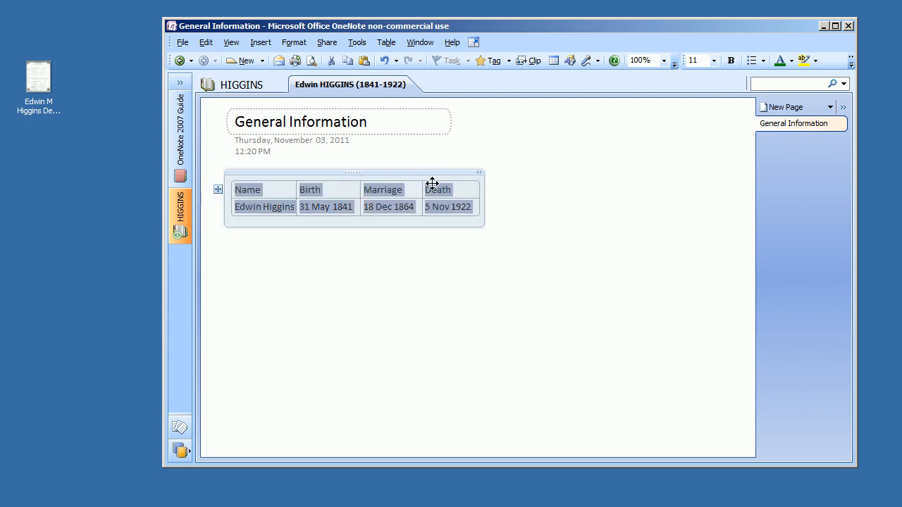
{"action": "left_click", "coordinate": [468, 193]}
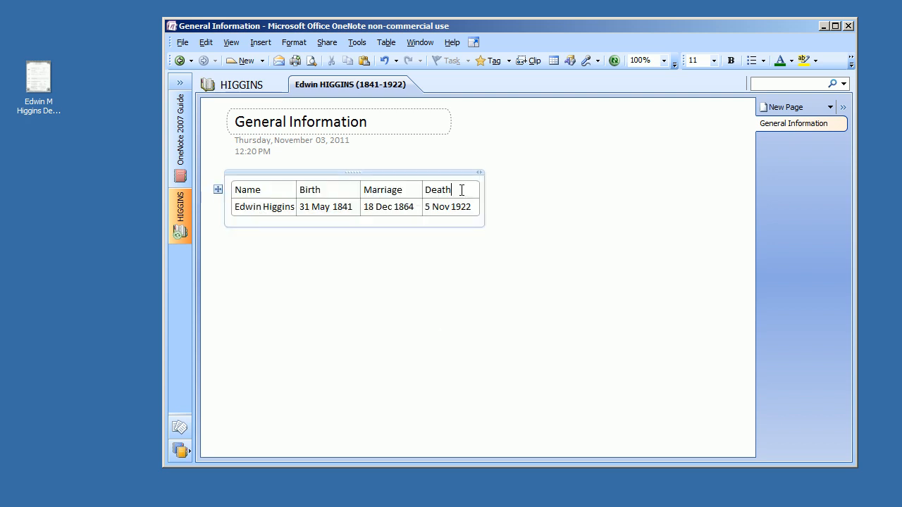
- Add the birthplace Eden, Hancock, Maine on a new line beneath the birth date
{"action": "left_click", "coordinate": [354, 207]}
{"action": "key", "text": "Return"}
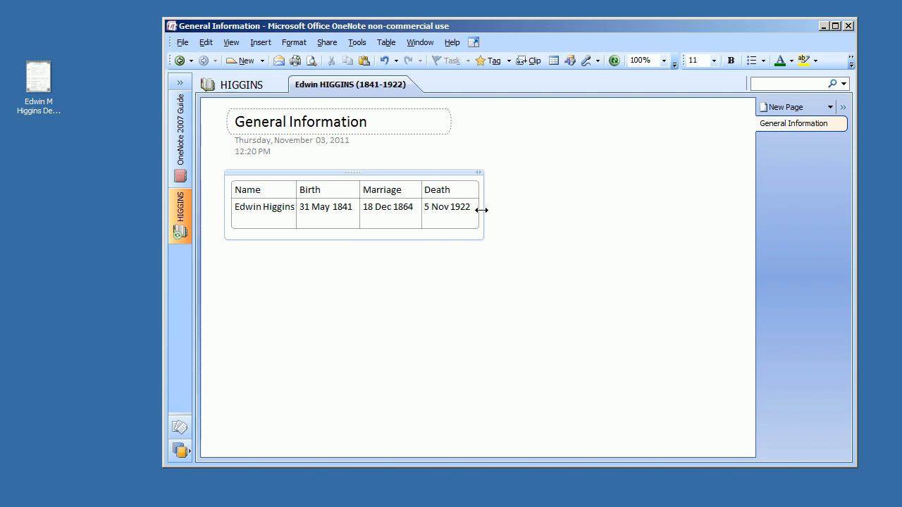
{"action": "type", "text": "Eden, Hancock, Maine"}
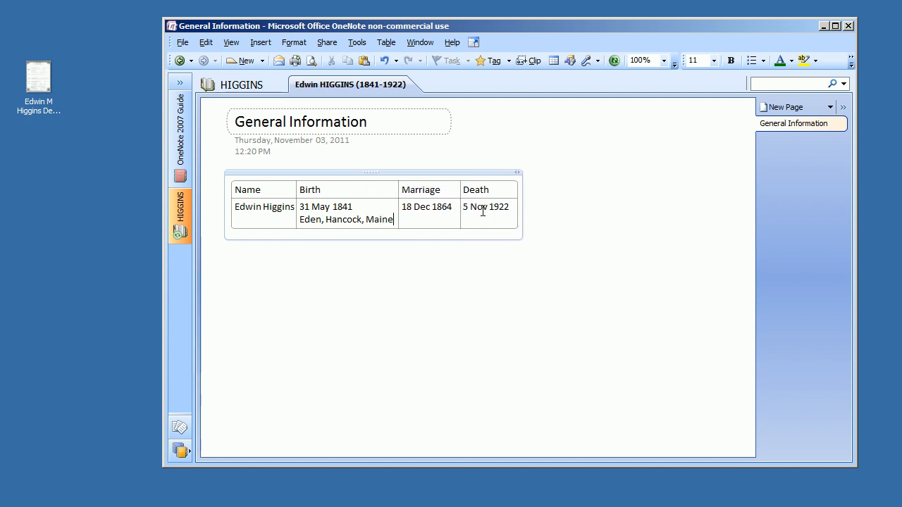
- Add the marriage place West Eden, Hancock, Maine on a new line beneath the marriage date
{"action": "key", "text": "Tab"}
{"action": "key", "text": "End"}
{"action": "key", "text": "Return"}
{"action": "type", "text": "West Eden,"}
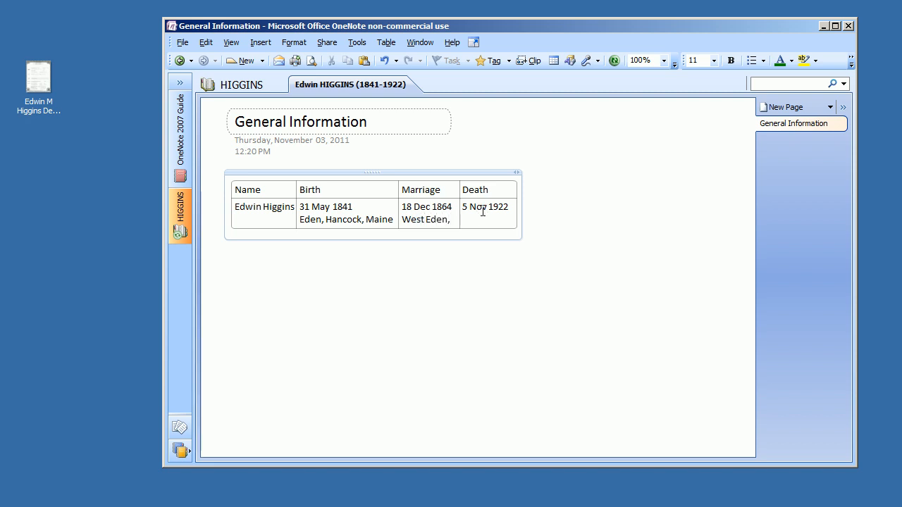
{"action": "type", "text": " Hancock,"}
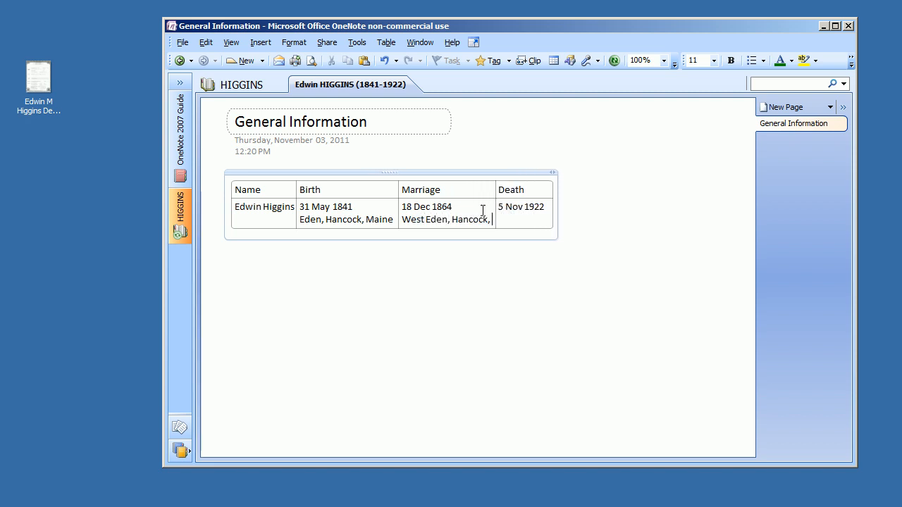
{"action": "type", "text": " Maine"}
- Add the death place Somes Sound, Hancock, Maine on a new line beneath the death date
{"action": "key", "text": "Tab"}
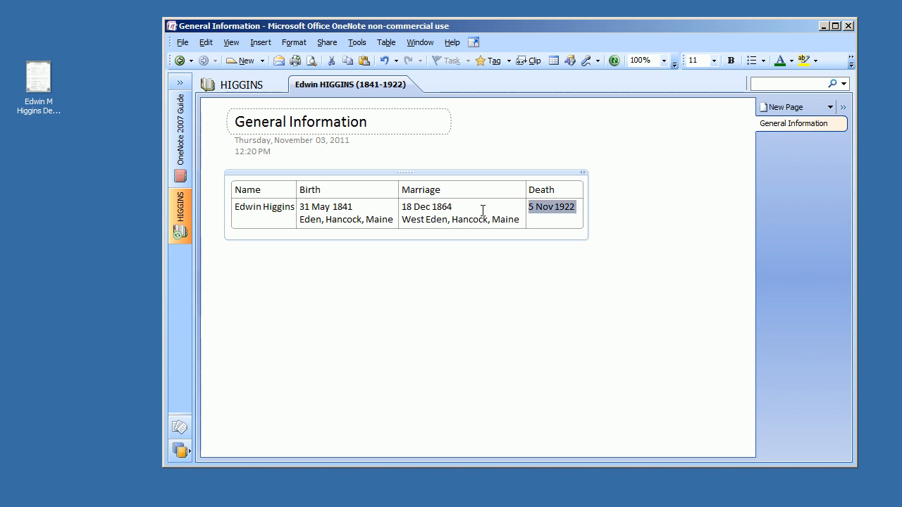
{"action": "key", "text": "Tab"}
{"action": "key", "text": "BackSpace"}
{"action": "key", "text": "BackSpace"}
{"action": "key", "text": "BackSpace"}
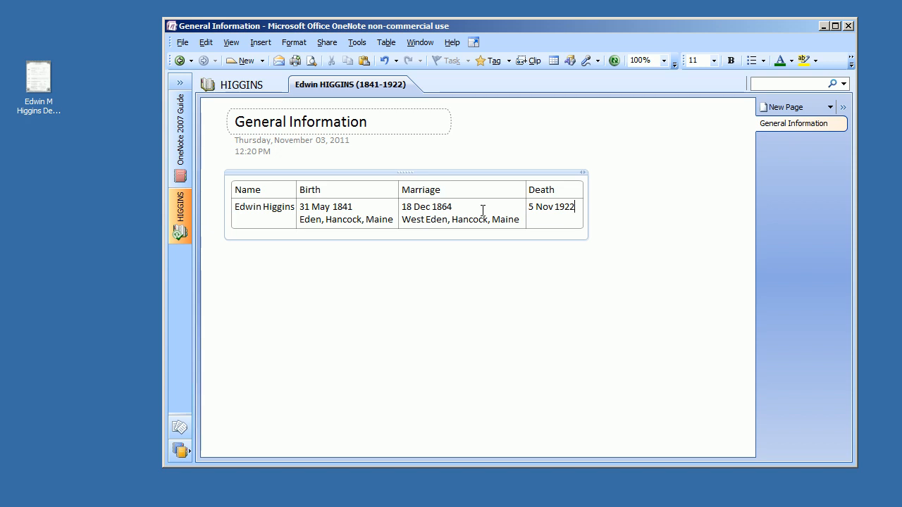
{"action": "key", "text": "Return"}
{"action": "type", "text": "Somes Sound, H"}
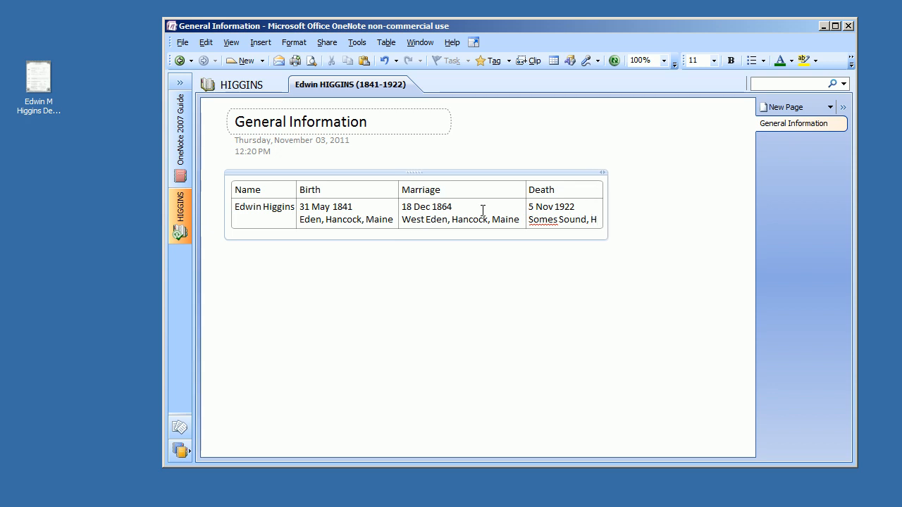
{"action": "type", "text": "ancock"}
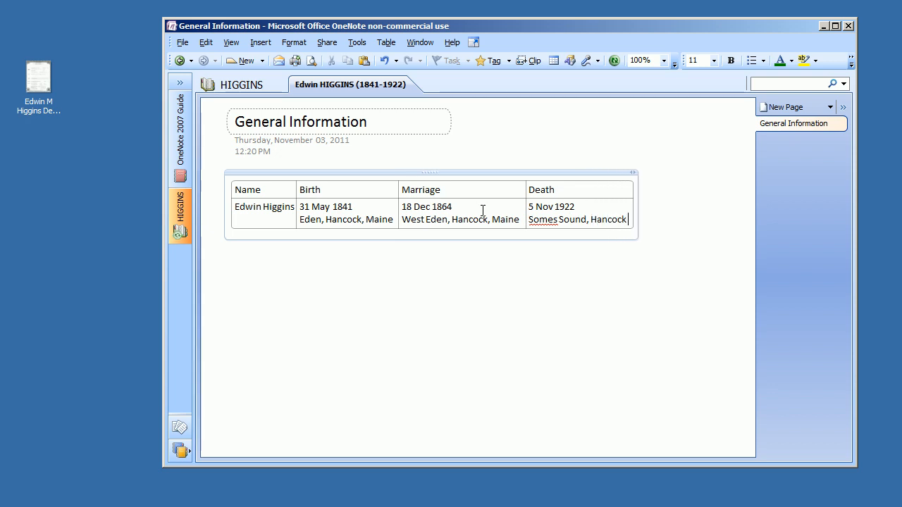
{"action": "type", "text": ", Maine"}
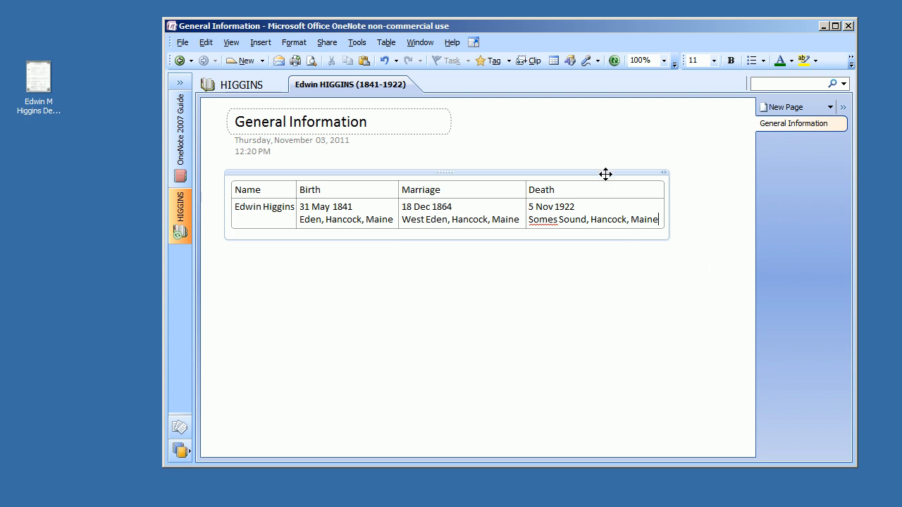
- Move the whole life events table down the page, leaving a wide gap below the page title
{"action": "mouse_move", "coordinate": [581, 173]}
{"action": "left_mouse_down"}
{"action": "mouse_move", "coordinate": [606, 292]}
{"action": "mouse_move", "coordinate": [580, 189]}
{"action": "left_mouse_up"}
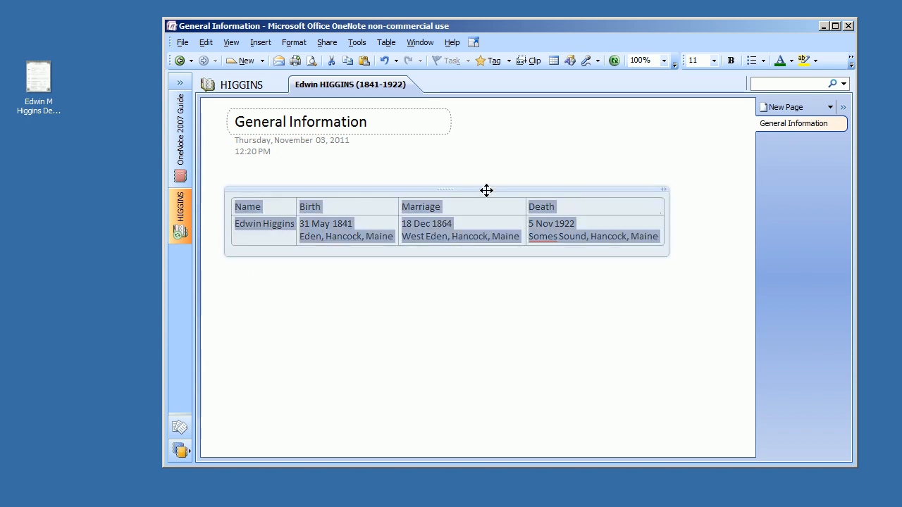
{"action": "left_click_drag", "start_coordinate": [486, 186], "coordinate": [484, 249]}
{"action": "left_click", "coordinate": [588, 277]}
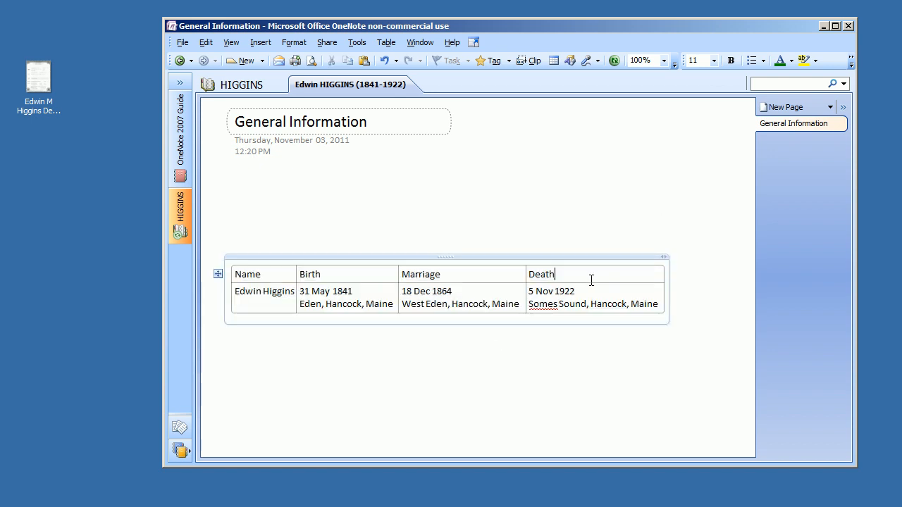
- Format the table's heading row from Name to Death as bold with font size 14
{"action": "left_click_drag", "start_coordinate": [582, 276], "coordinate": [238, 275]}
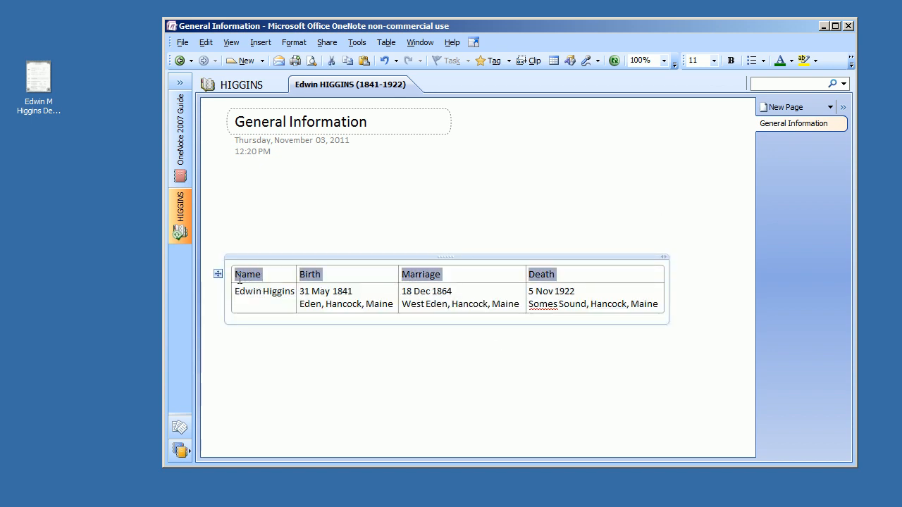
{"action": "left_click", "coordinate": [732, 60]}
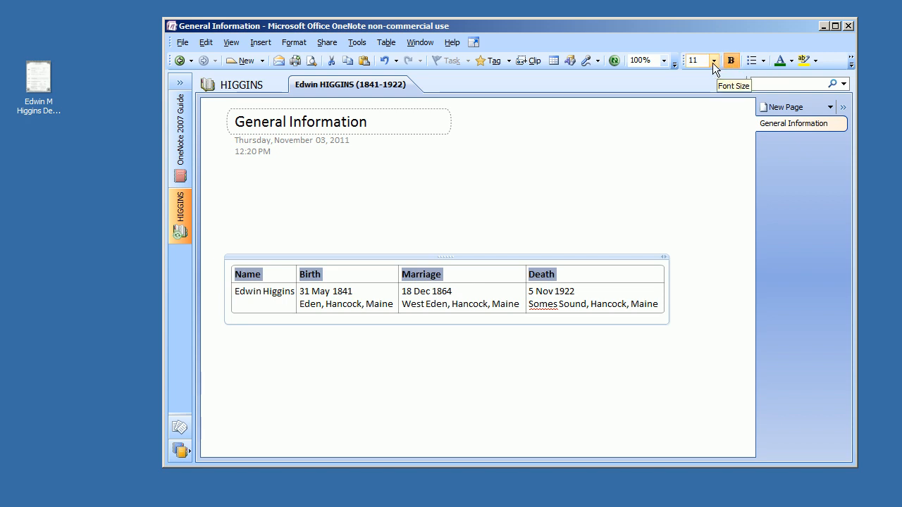
{"action": "left_click", "coordinate": [713, 62]}
{"action": "left_click", "coordinate": [695, 125]}
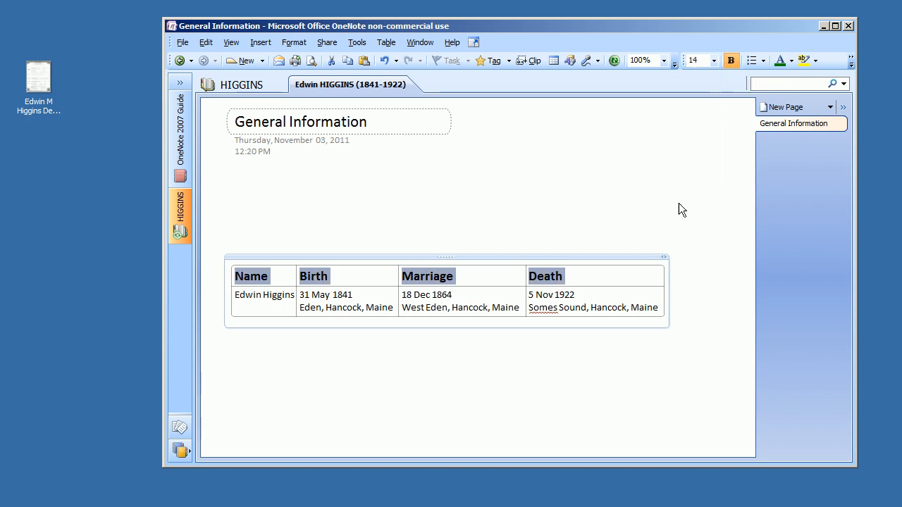
{"action": "left_click", "coordinate": [650, 278]}
{"action": "left_click", "coordinate": [614, 392]}
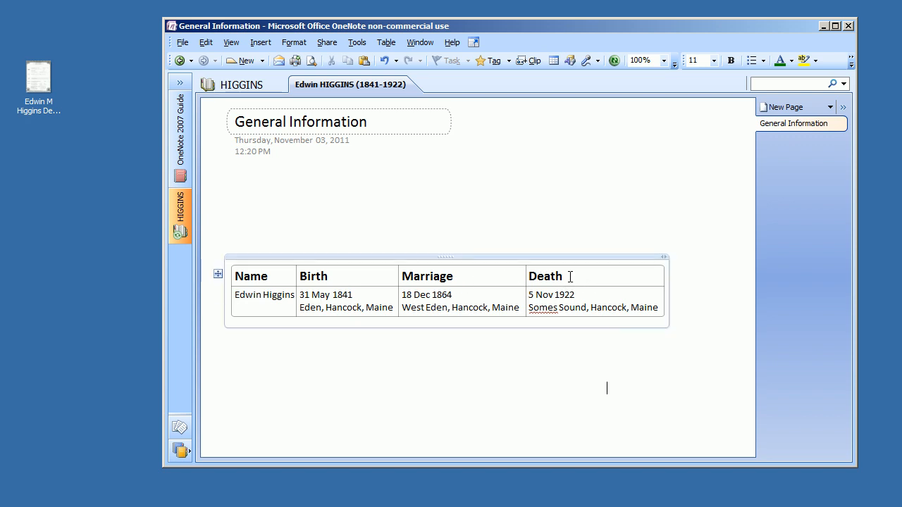
- Create a linked page from the Death heading in the table
{"action": "left_click_drag", "start_coordinate": [571, 276], "coordinate": [532, 278]}
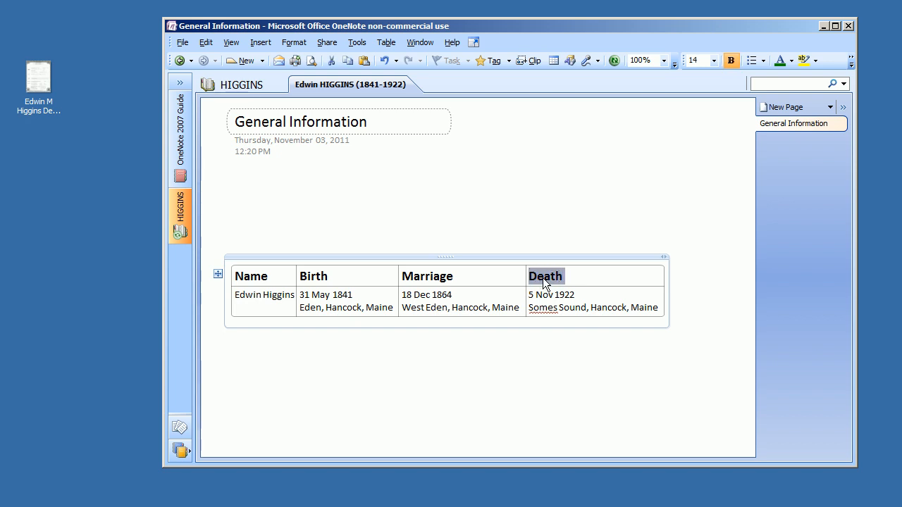
{"action": "right_click", "coordinate": [543, 278]}
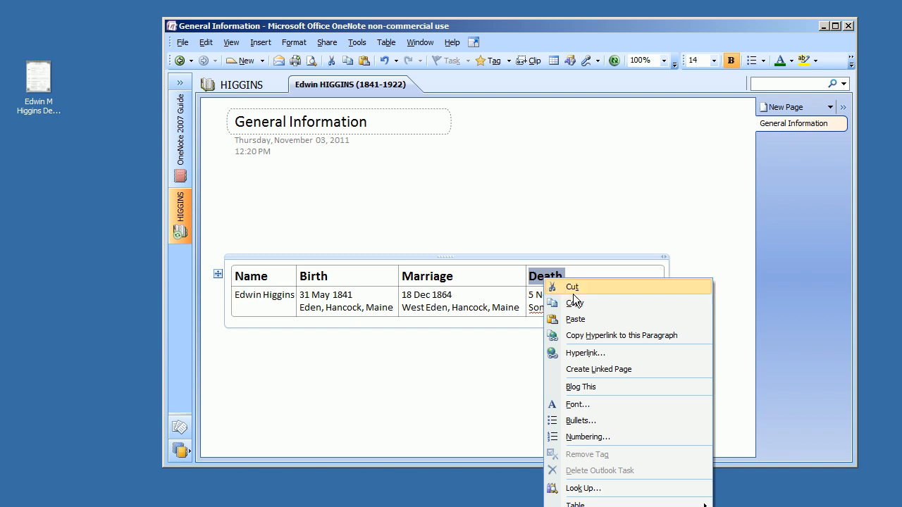
{"action": "left_click", "coordinate": [614, 370]}
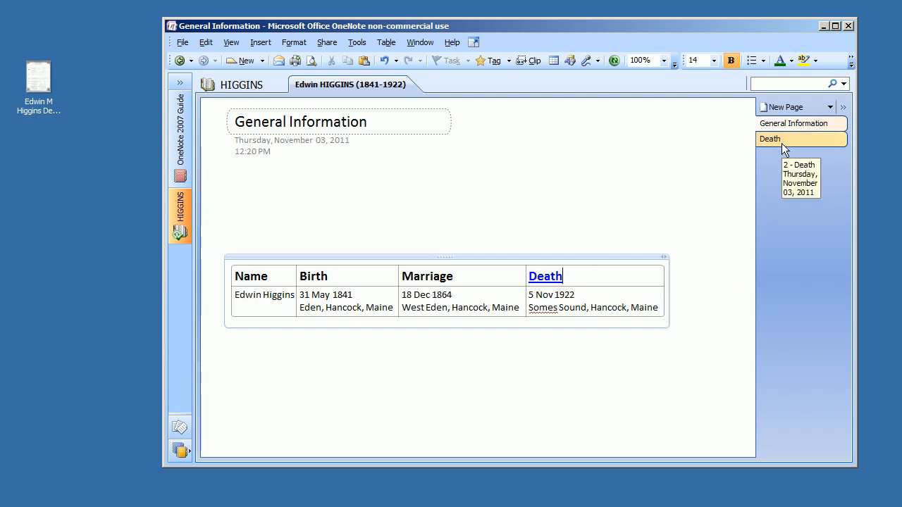
- Create linked pages from the Marriage heading and the Birth heading in the table
{"action": "left_click_drag", "start_coordinate": [454, 276], "coordinate": [400, 276]}
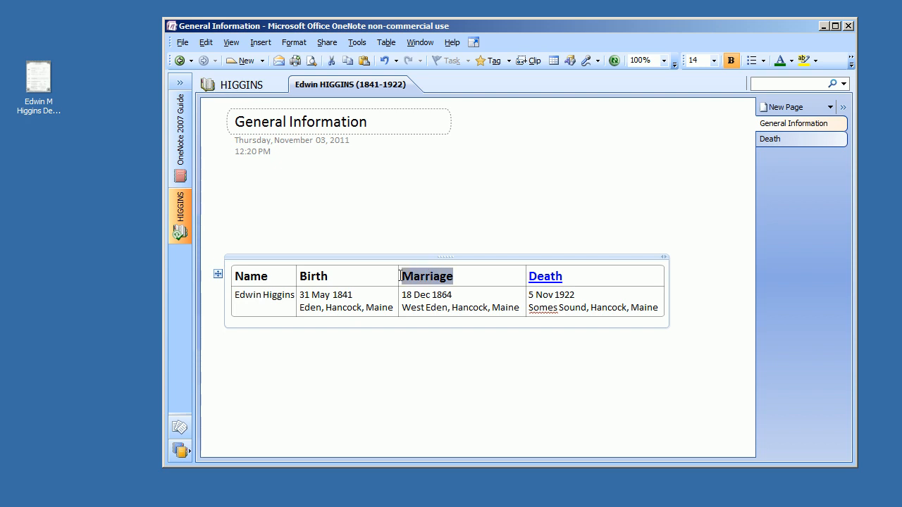
{"action": "right_click", "coordinate": [416, 272]}
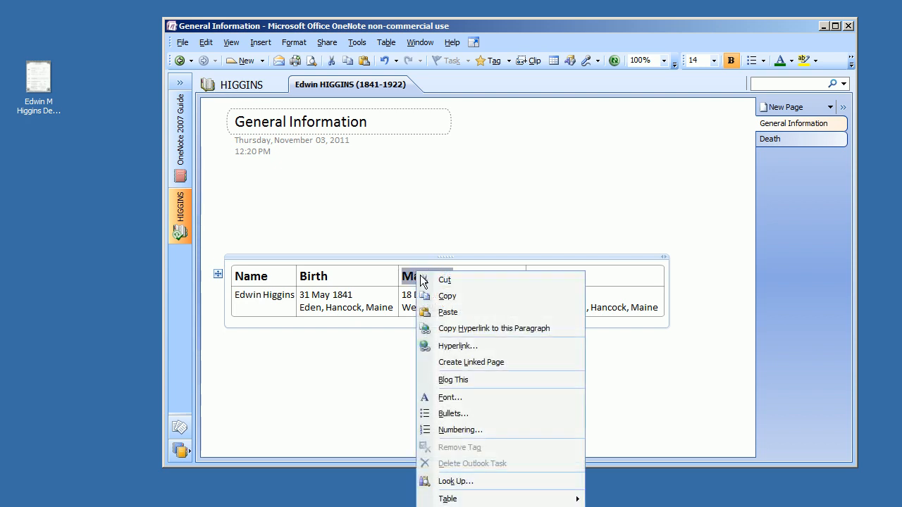
{"action": "left_click", "coordinate": [450, 363]}
{"action": "left_click_drag", "start_coordinate": [330, 276], "coordinate": [305, 279]}
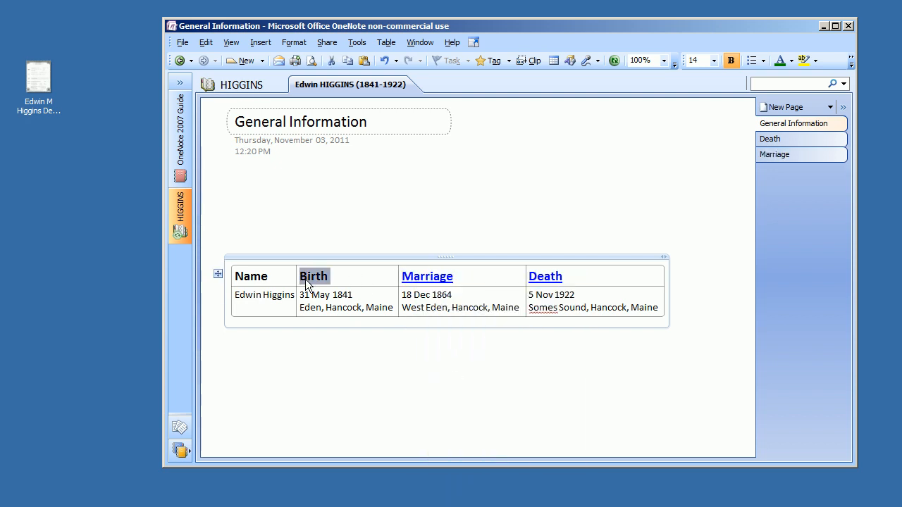
{"action": "right_click", "coordinate": [310, 277]}
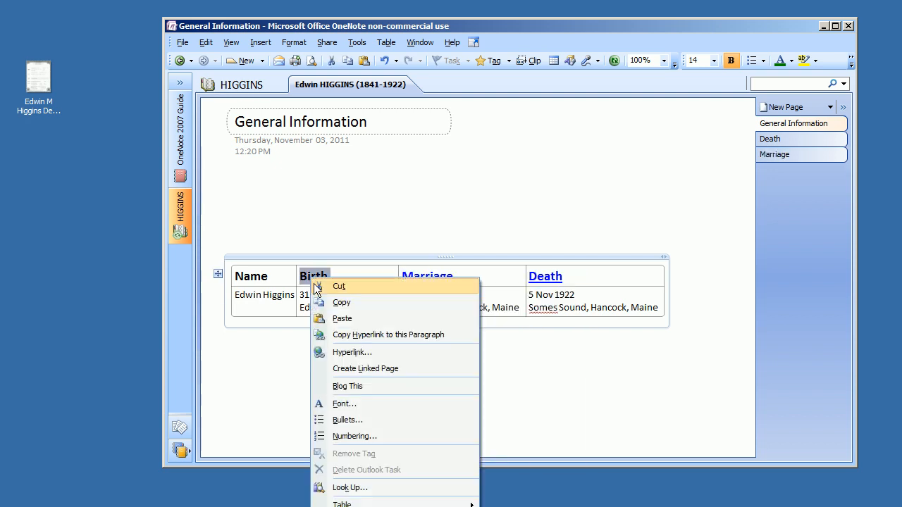
{"action": "left_click", "coordinate": [342, 369]}
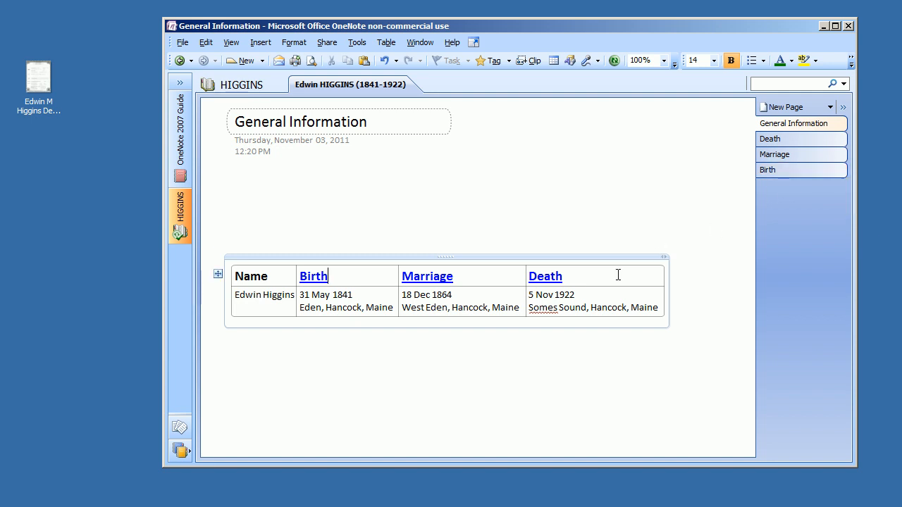
- Move the table with the linked headings slightly up toward the page title
{"action": "left_click_drag", "start_coordinate": [615, 259], "coordinate": [619, 224]}
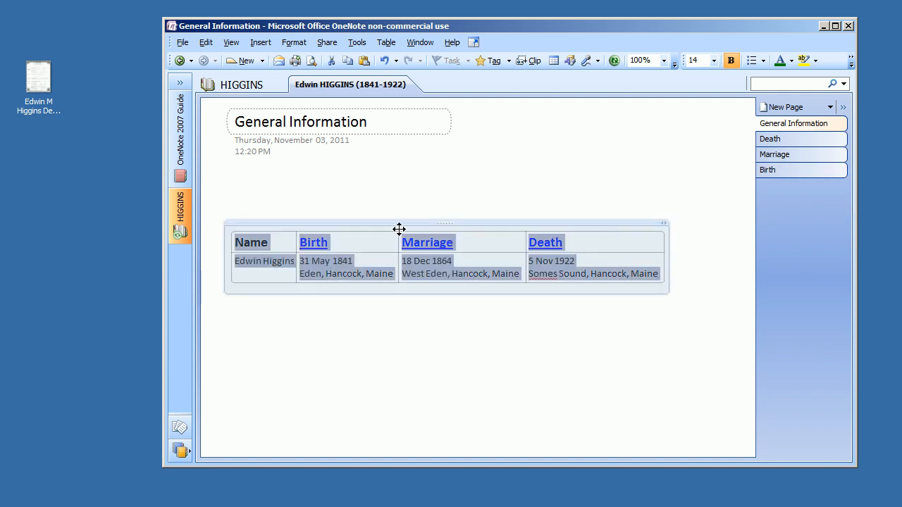
{"action": "left_click", "coordinate": [423, 319]}
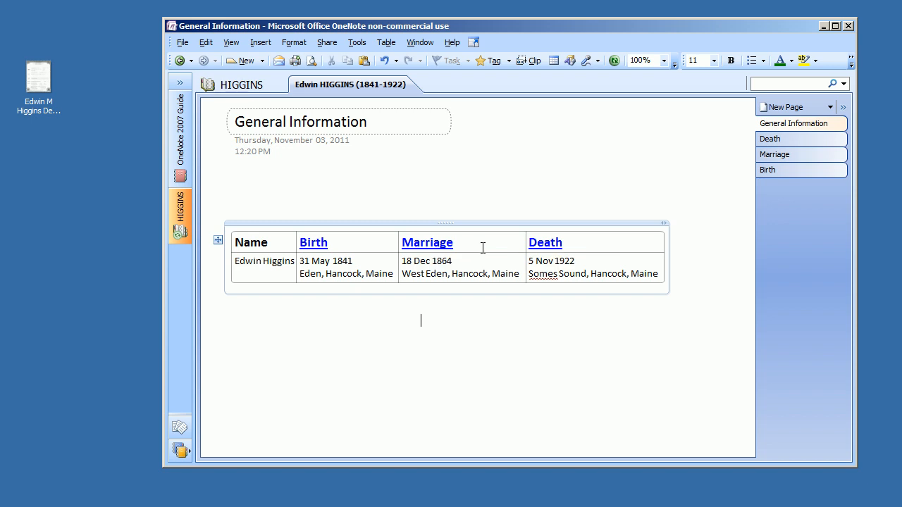
- Follow the Death link in the table and insert the death certificate file from the desktop onto that page
{"action": "left_click", "coordinate": [554, 248]}
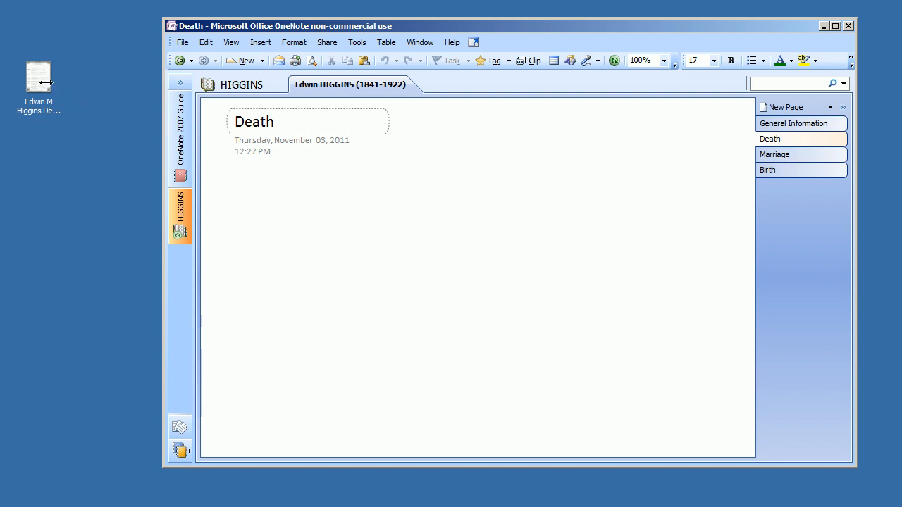
{"action": "left_click_drag", "start_coordinate": [38, 81], "coordinate": [471, 234]}
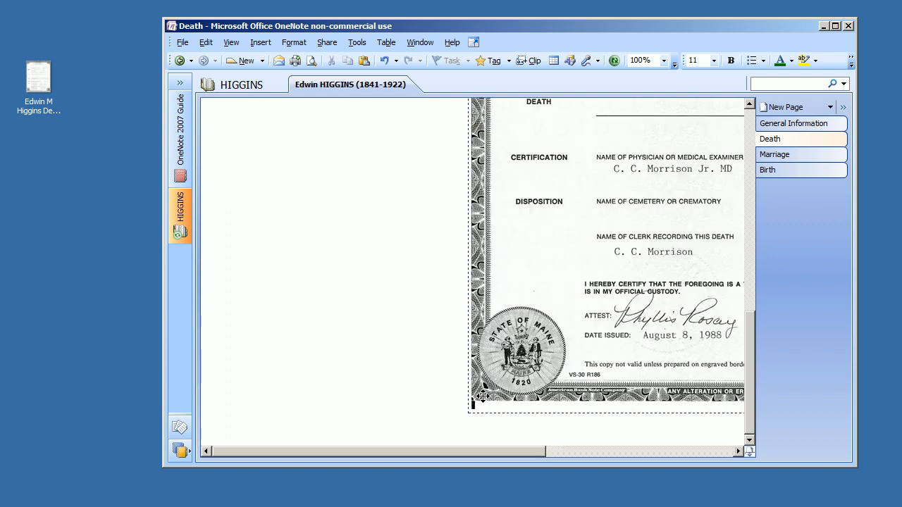
- Shrink the inserted death certificate image proportionally, first from its lower-left corner and again from its upper-right corner
{"action": "left_click", "coordinate": [469, 409]}
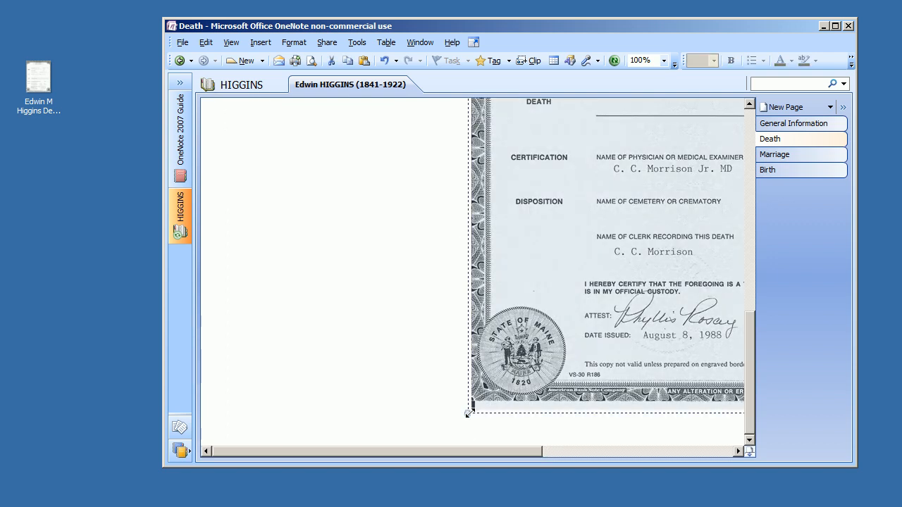
{"action": "left_click_drag", "start_coordinate": [469, 413], "coordinate": [616, 265]}
{"action": "left_click_drag", "start_coordinate": [665, 180], "coordinate": [657, 170]}
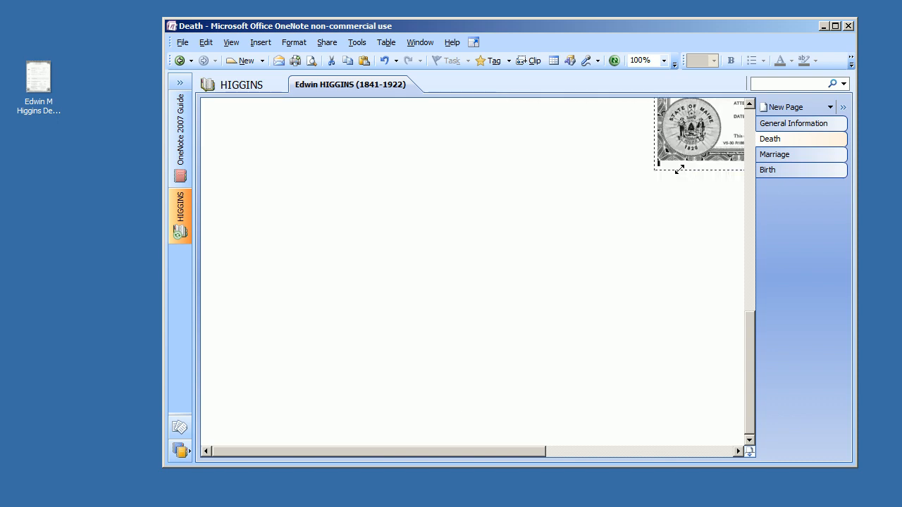
{"action": "left_click", "coordinate": [641, 451]}
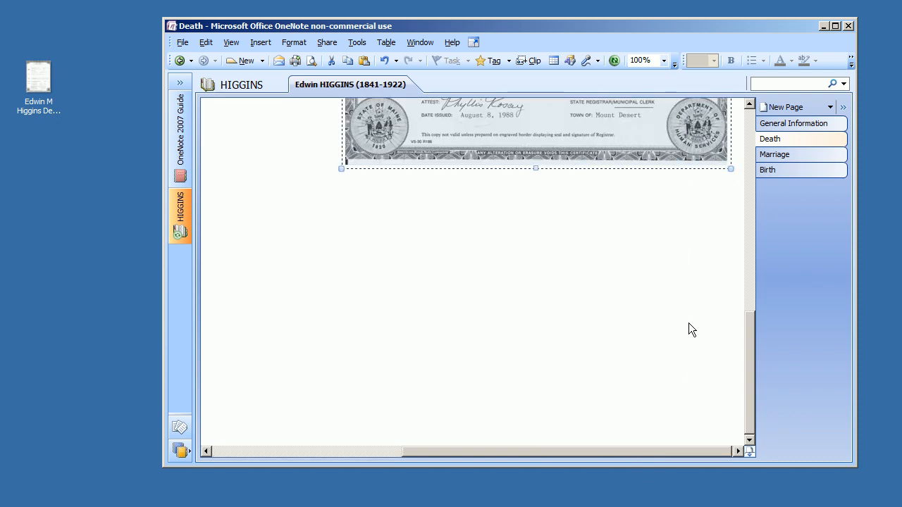
{"action": "left_click_drag", "start_coordinate": [754, 314], "coordinate": [750, 166]}
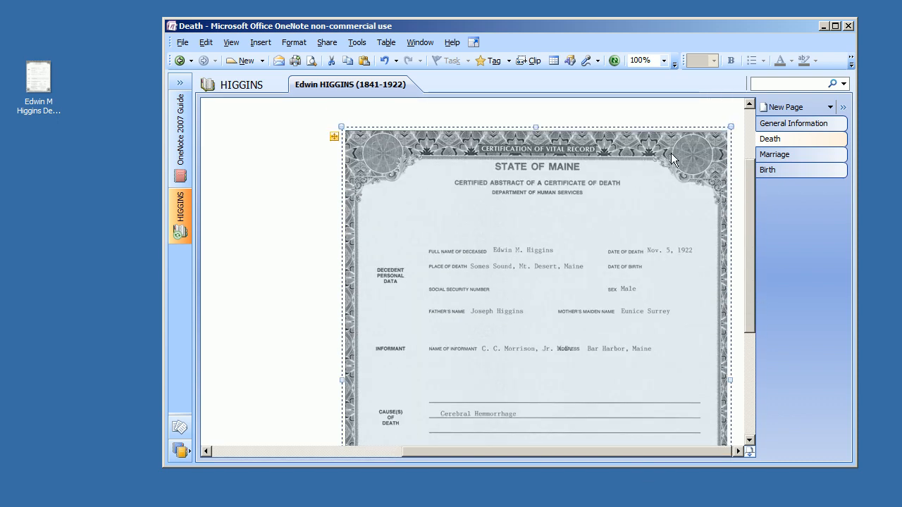
{"action": "left_click_drag", "start_coordinate": [731, 131], "coordinate": [649, 237]}
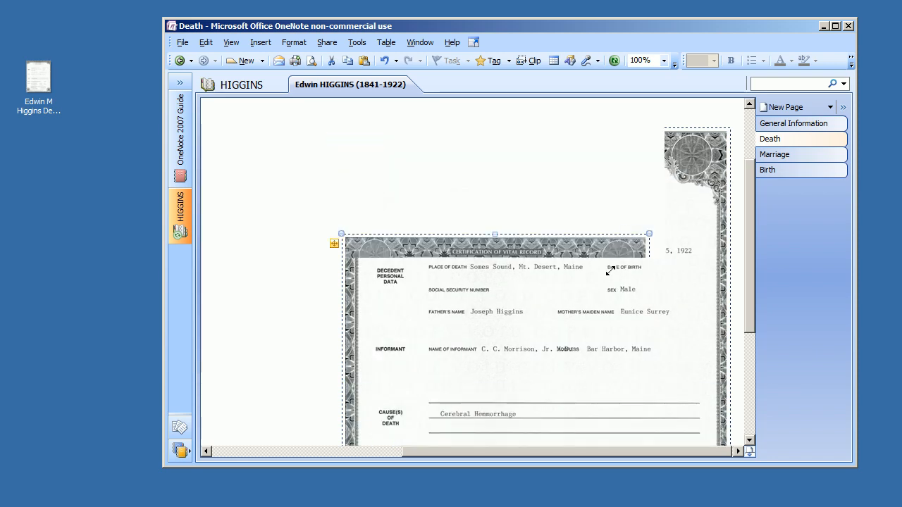
- Move the death certificate image left and up so that it sits beside the Death page title
{"action": "left_click_drag", "start_coordinate": [600, 312], "coordinate": [473, 192]}
{"action": "scroll", "coordinate": [739, 162], "scroll_direction": "up", "scroll_amount": 3}
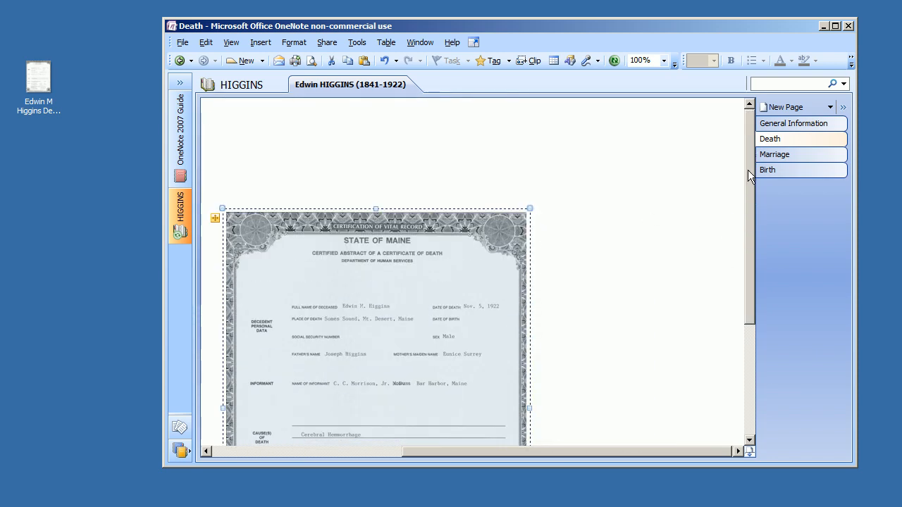
{"action": "left_click_drag", "start_coordinate": [455, 267], "coordinate": [457, 167]}
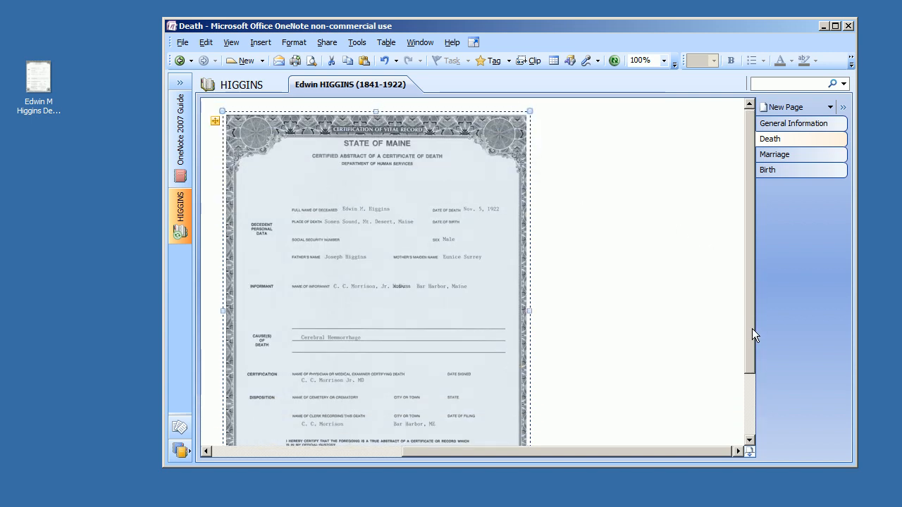
{"action": "left_click_drag", "start_coordinate": [553, 452], "coordinate": [280, 449]}
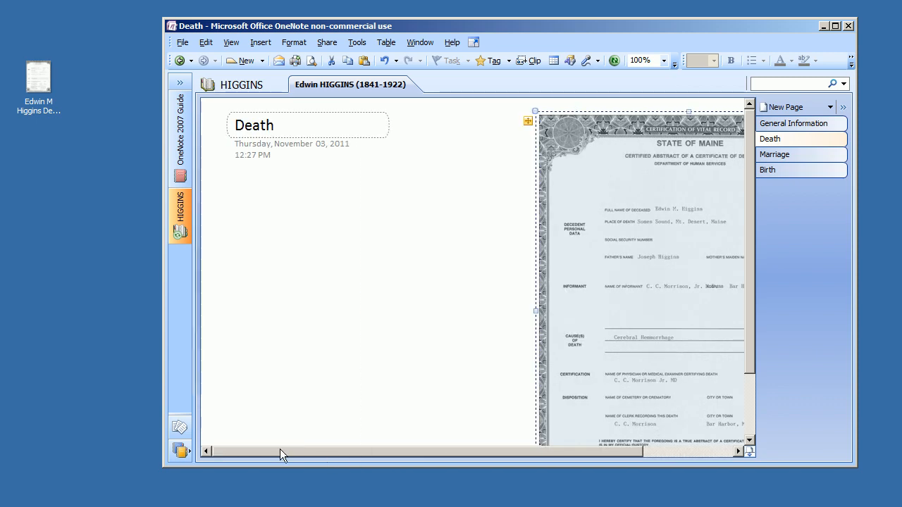
- Reposition the death certificate image below the Death page title and to the right of the date and time, so it overlaps neither
{"action": "left_click_drag", "start_coordinate": [626, 154], "coordinate": [389, 192]}
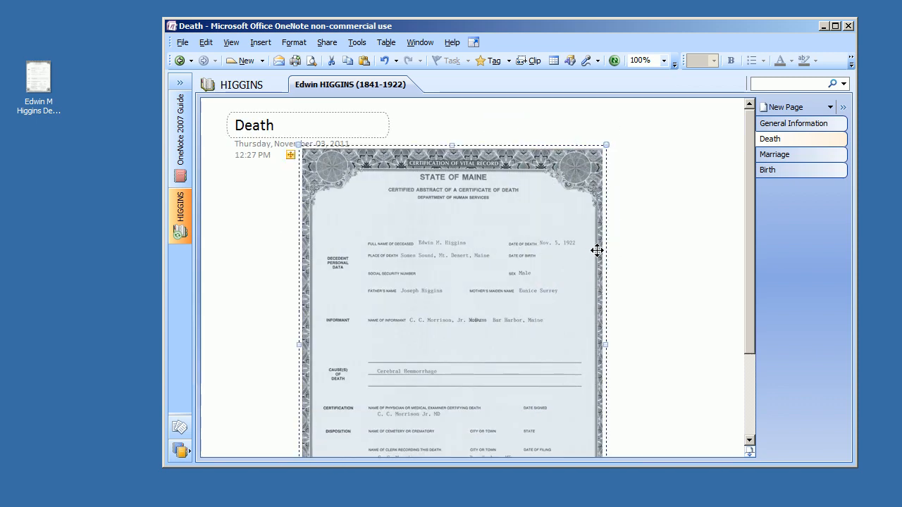
{"action": "left_click", "coordinate": [631, 251]}
{"action": "mouse_move", "coordinate": [748, 284]}
{"action": "left_mouse_down"}
{"action": "mouse_move", "coordinate": [754, 363]}
{"action": "mouse_move", "coordinate": [752, 293]}
{"action": "left_mouse_up"}
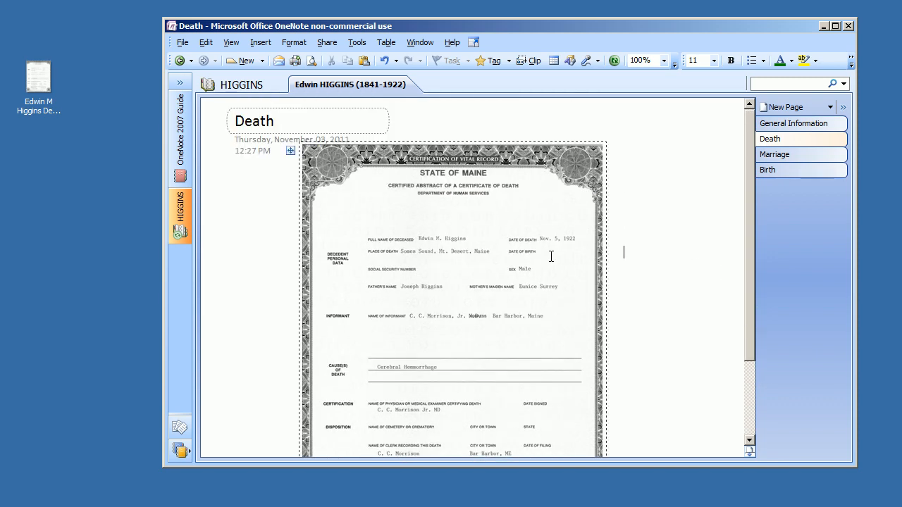
{"action": "left_click", "coordinate": [519, 257]}
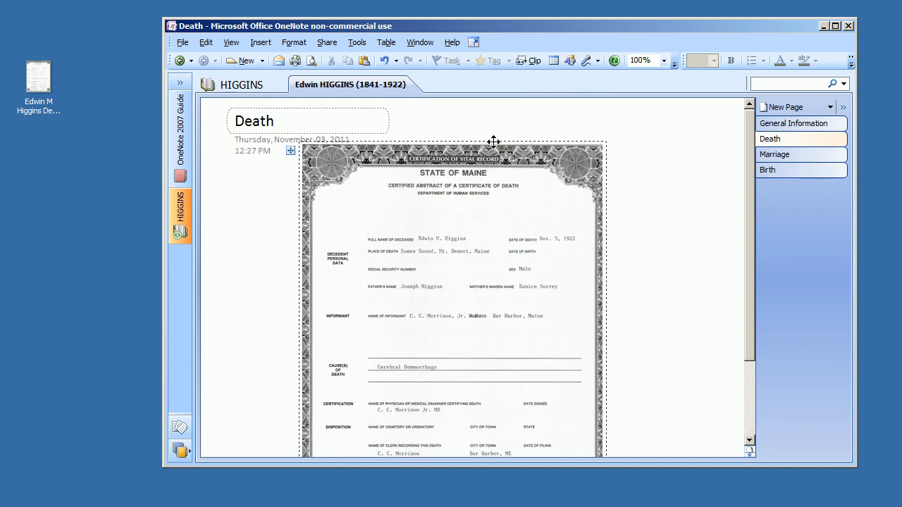
{"action": "left_click_drag", "start_coordinate": [496, 141], "coordinate": [579, 138]}
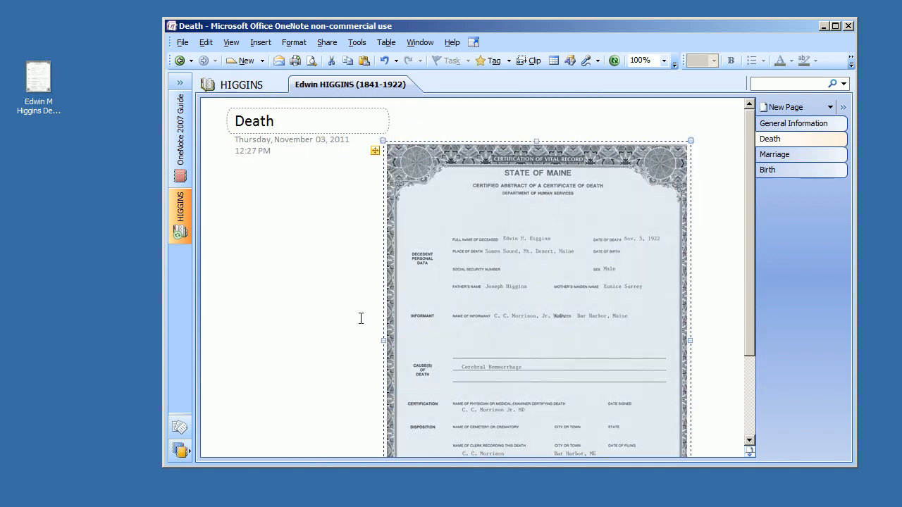
{"action": "left_click", "coordinate": [318, 317]}
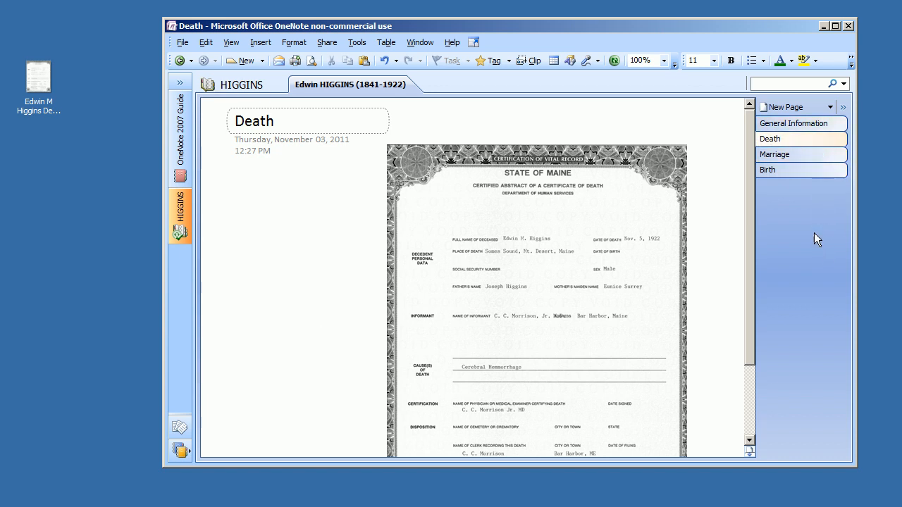
- Reorder the section's pages below General Information as Birth, Marriage, Death
{"action": "left_click", "coordinate": [781, 166]}
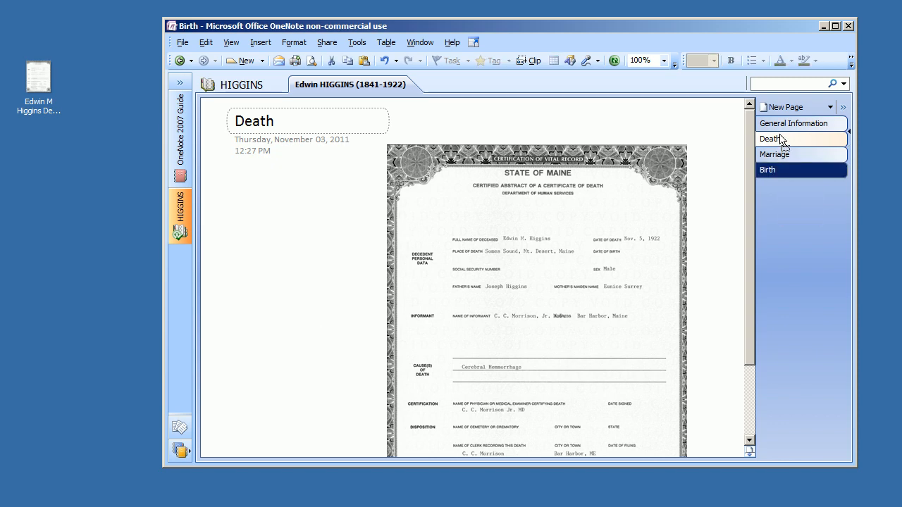
{"action": "left_click_drag", "start_coordinate": [781, 138], "coordinate": [780, 134]}
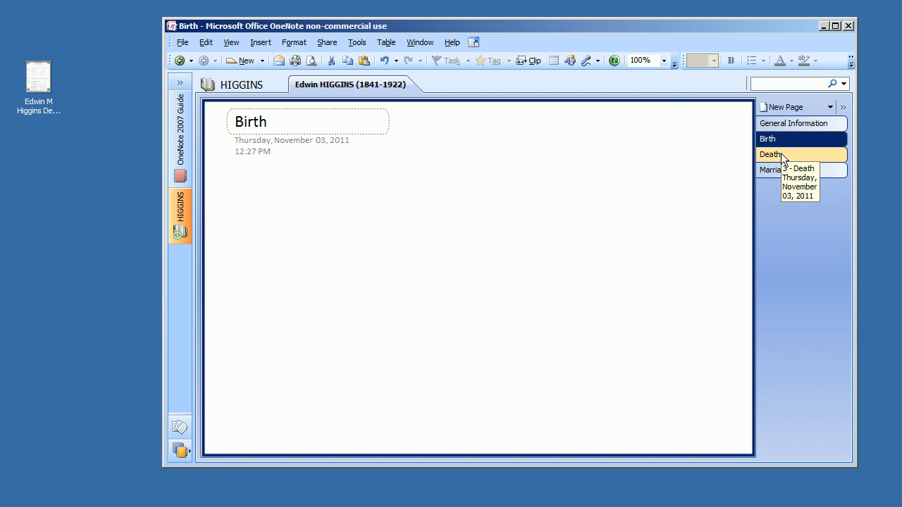
{"action": "left_click", "coordinate": [781, 155]}
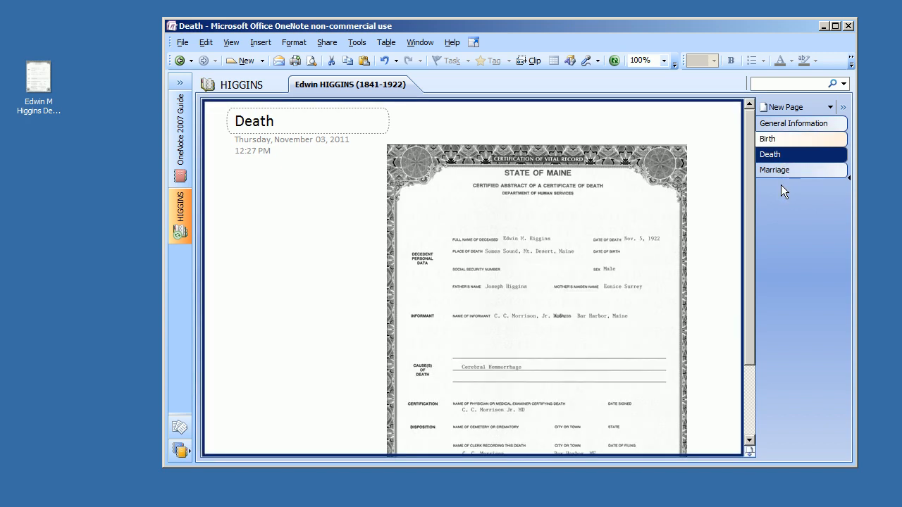
{"action": "left_click_drag", "start_coordinate": [781, 185], "coordinate": [781, 189]}
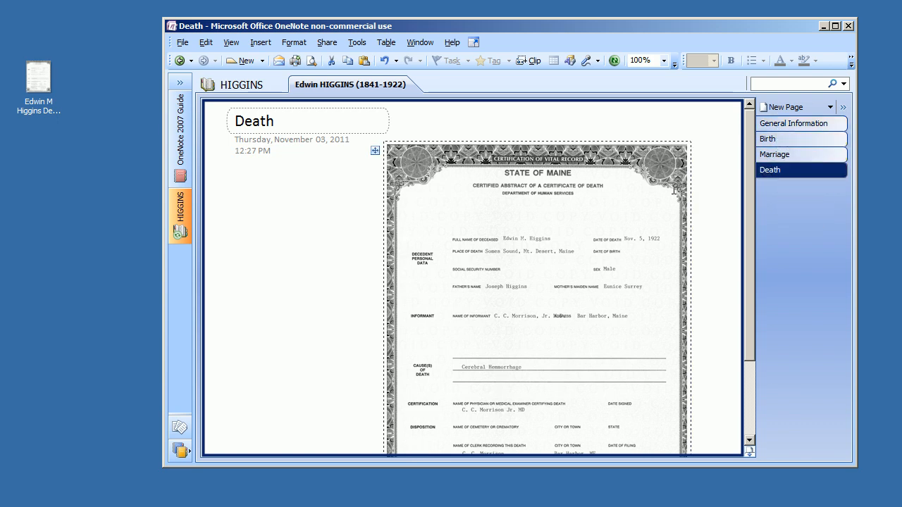
{"action": "left_click_drag", "start_coordinate": [747, 165], "coordinate": [722, 146]}
{"action": "left_click_drag", "start_coordinate": [749, 195], "coordinate": [745, 178]}
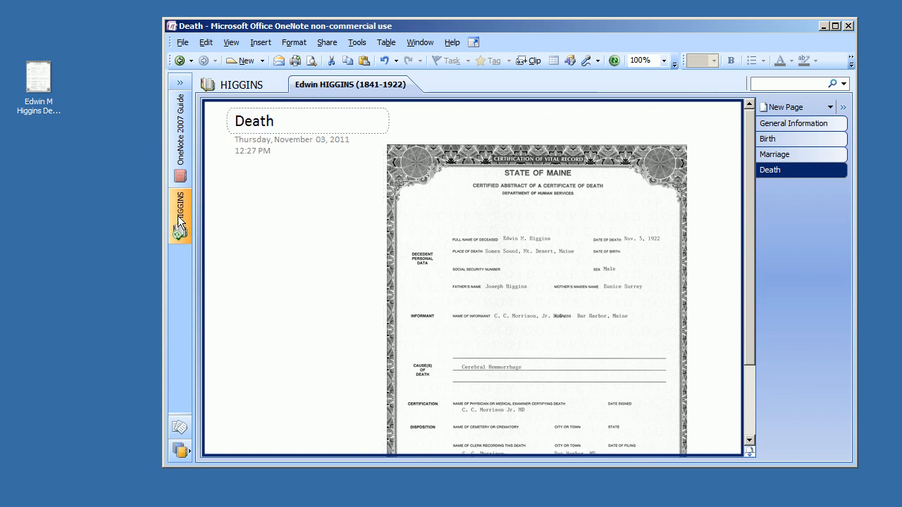
- On the General Information page, move the life events table up and right to sit just below the date and time
{"action": "left_click", "coordinate": [789, 124]}
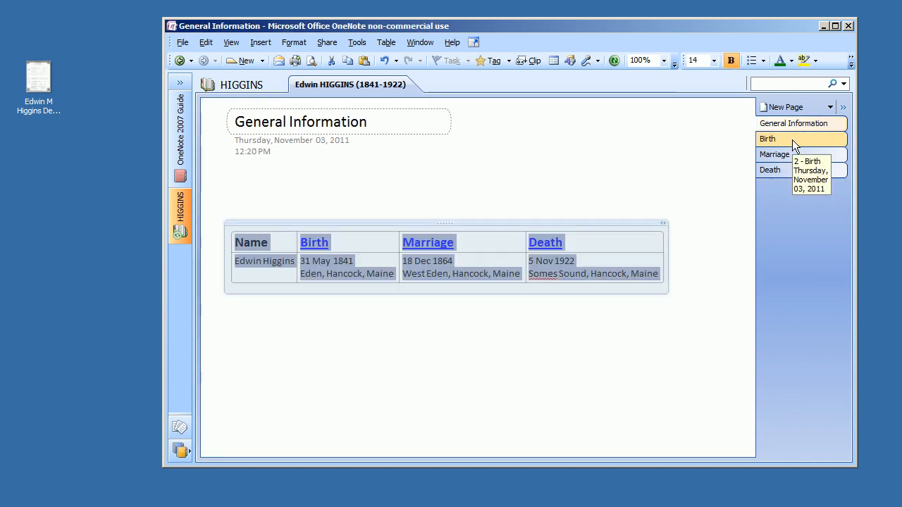
{"action": "left_click_drag", "start_coordinate": [618, 224], "coordinate": [663, 164]}
{"action": "left_click", "coordinate": [644, 289]}
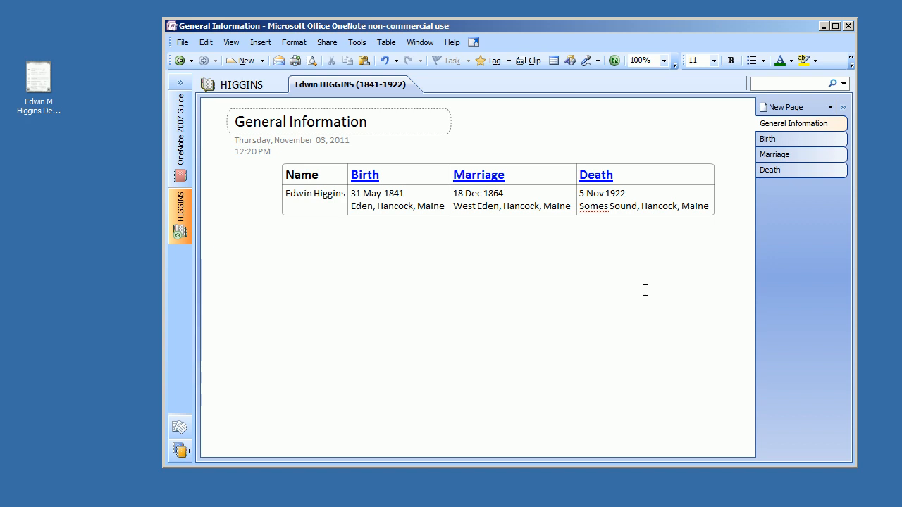
- Switch to the OneNote 2007 Guide notebook to view its Introduction To OneNote For Genealogists page
{"action": "left_click", "coordinate": [181, 151]}
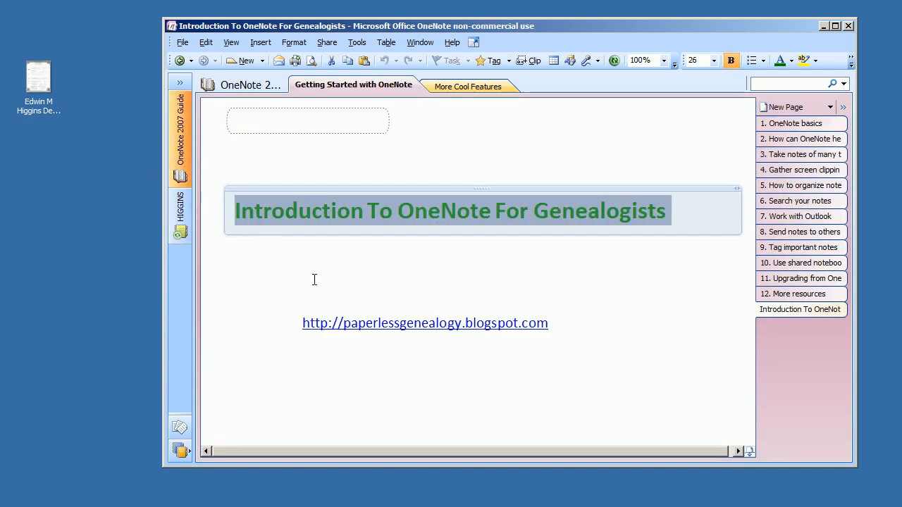